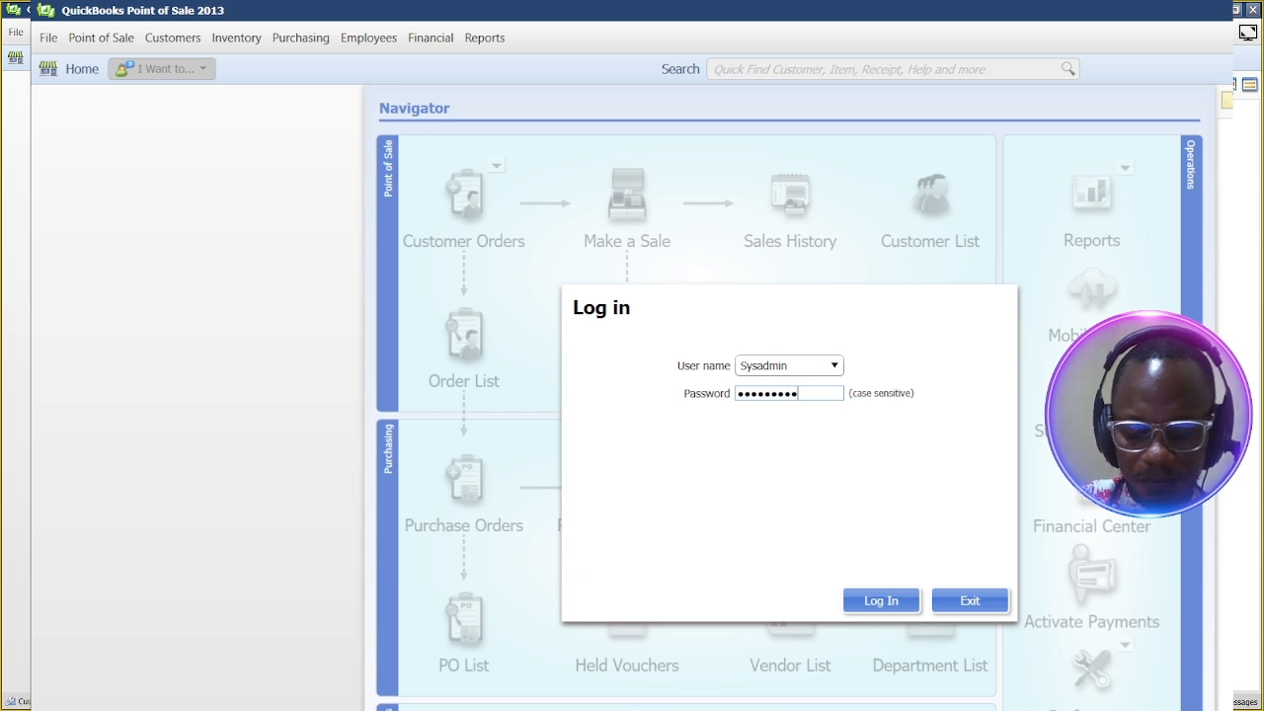
Step: Log in with the Sysadmin account and open the inventory Item List
key("Return")
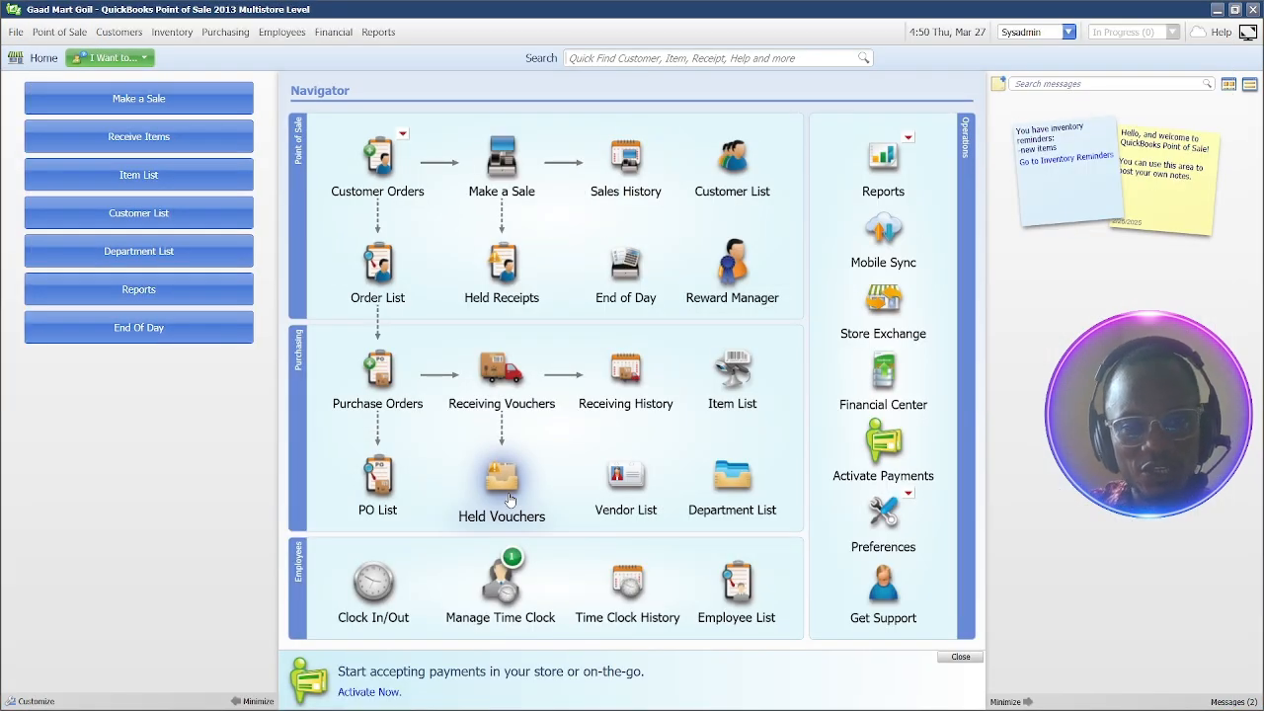
left_click(958, 657)
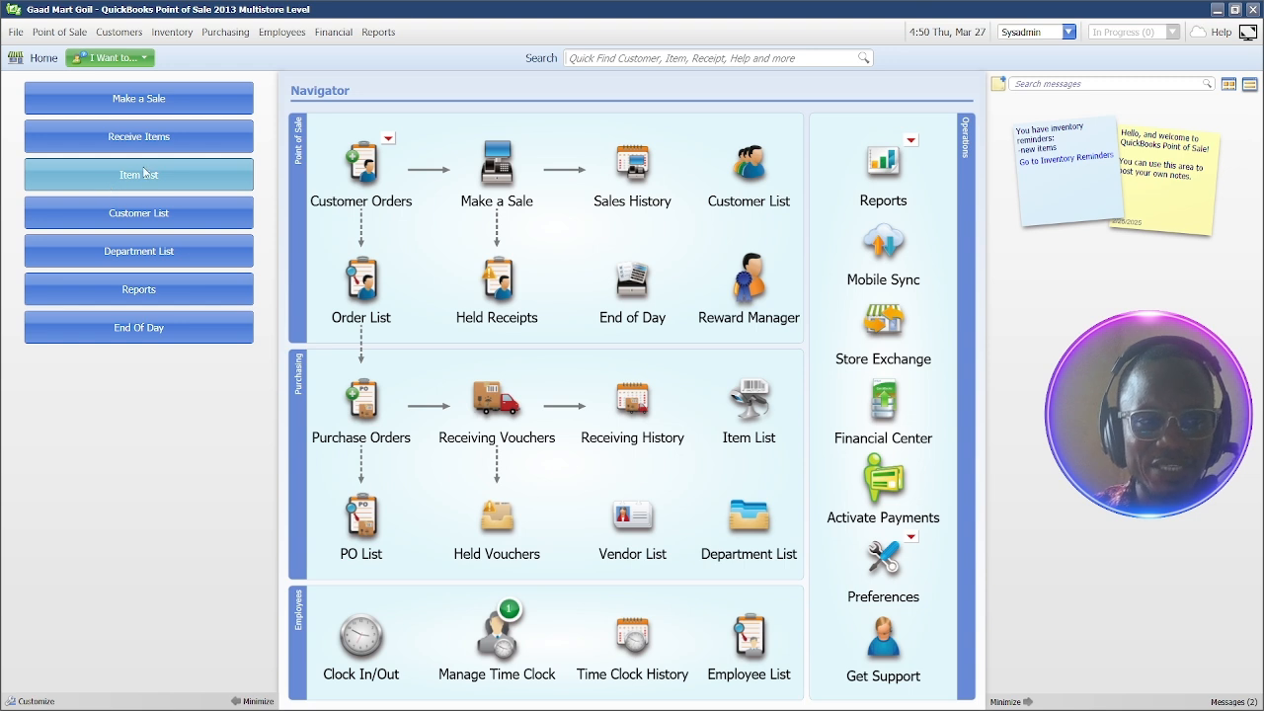
left_click(746, 453)
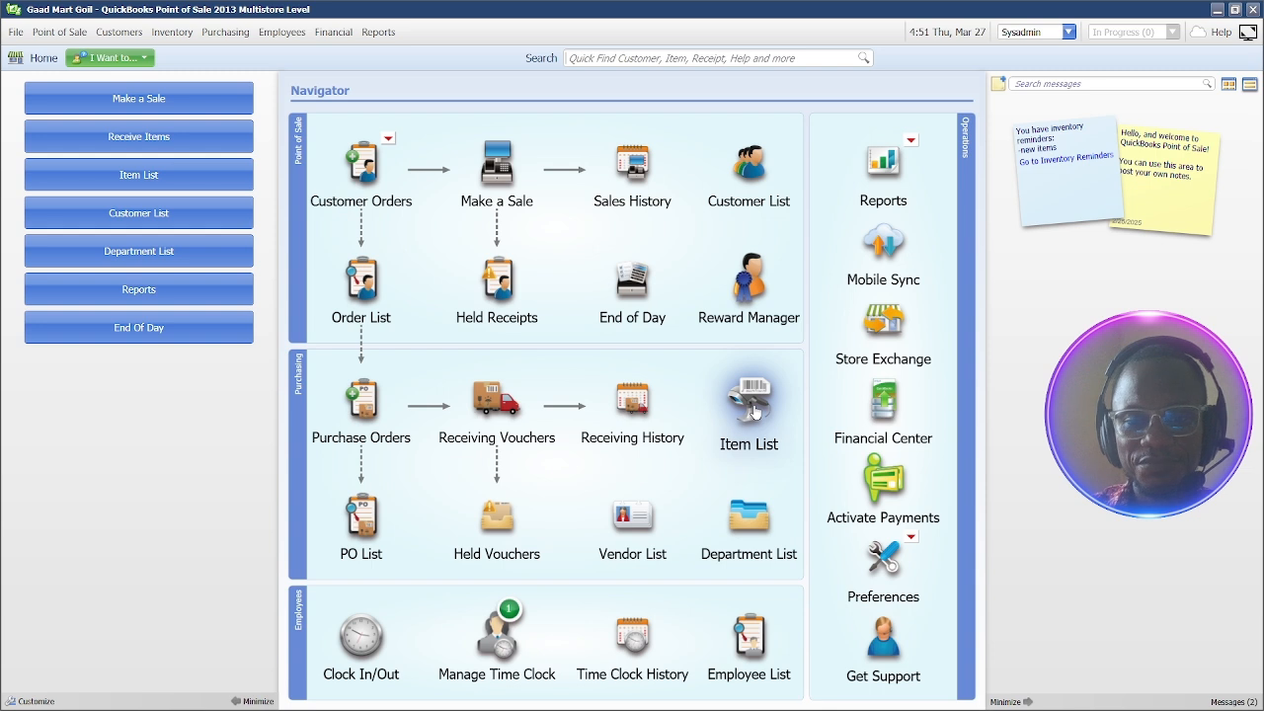
left_click(752, 410)
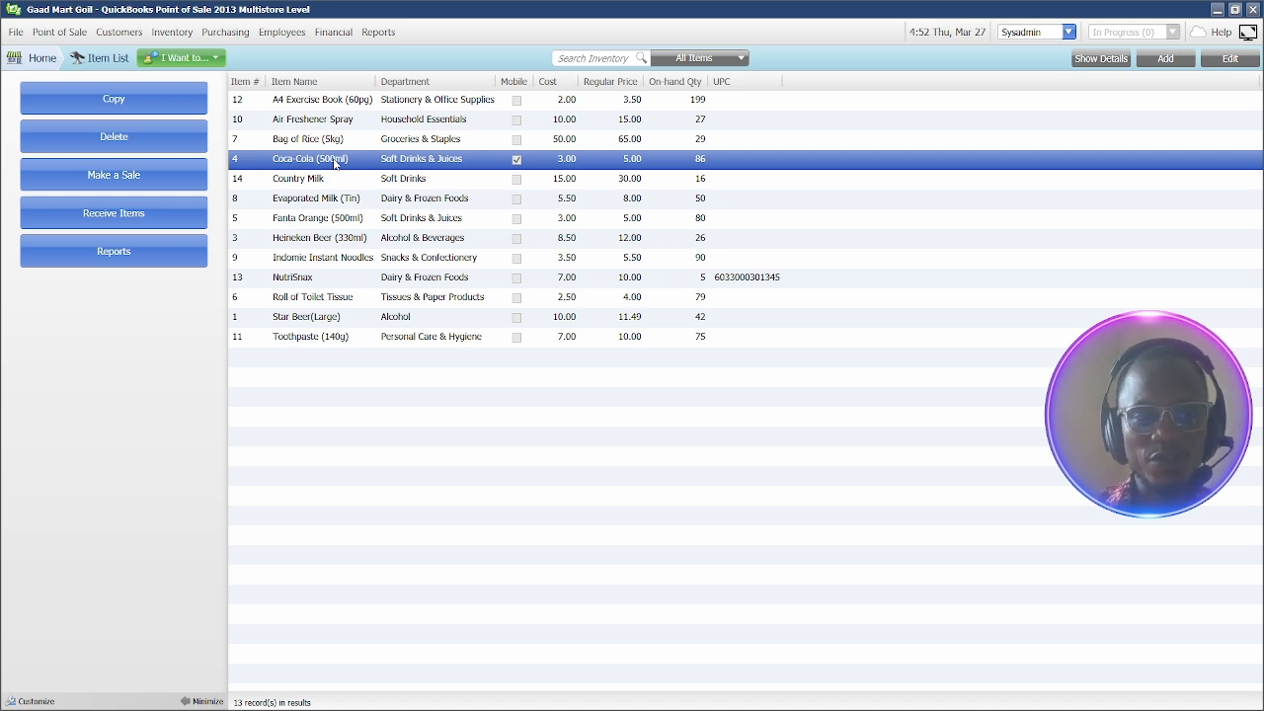
Step: Select the Coca-Cola (500ml) item in the list and open the tag printing options for it
left_click(333, 218)
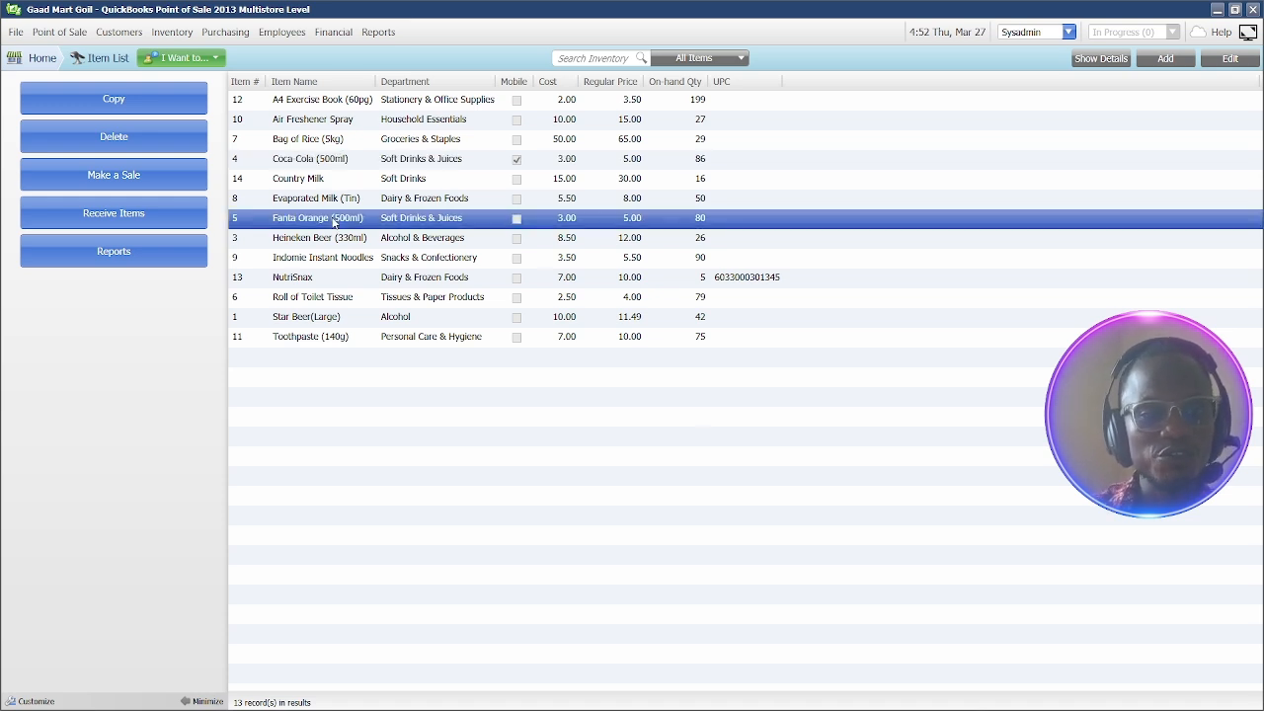
left_click(258, 165)
left_click(306, 179)
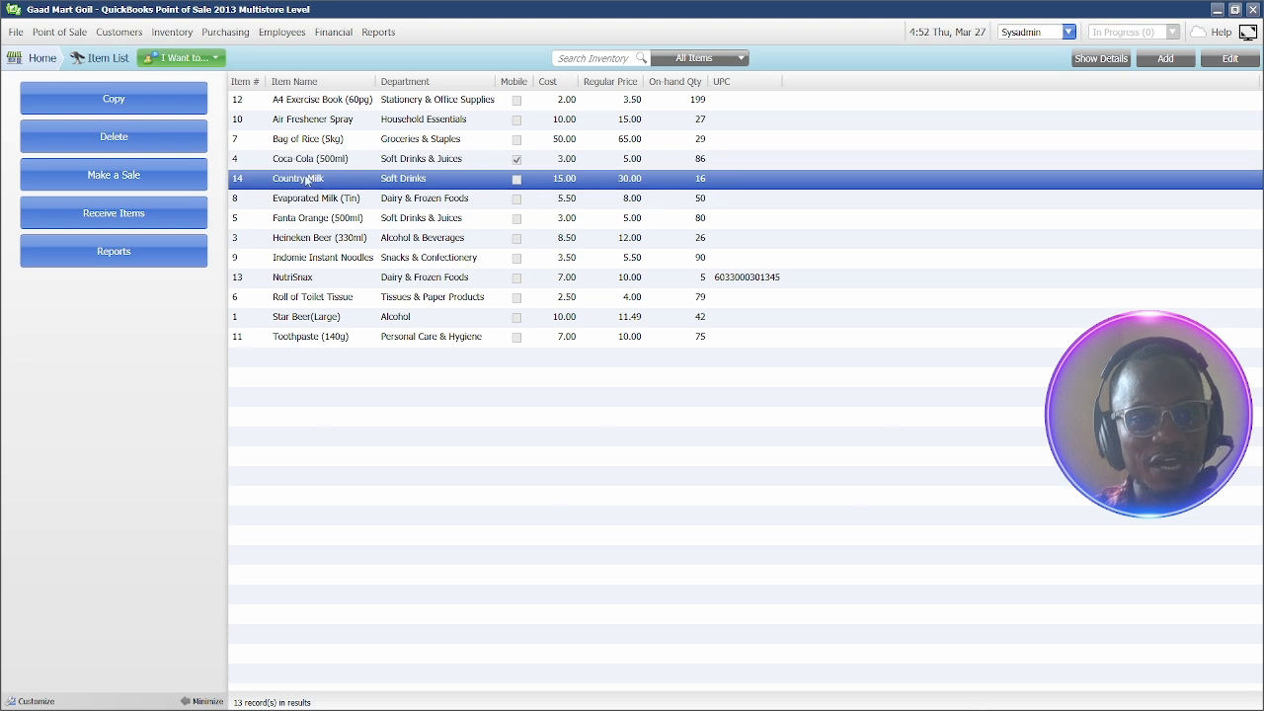
left_click(304, 163)
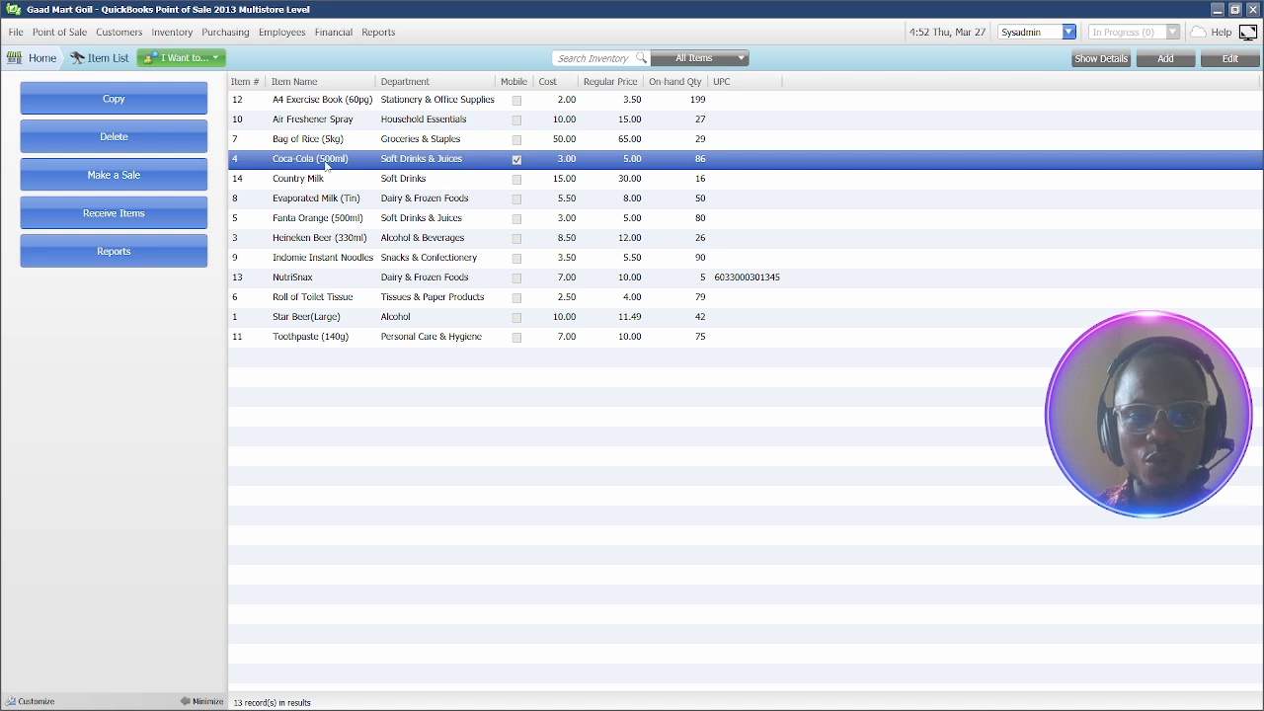
left_click(221, 61)
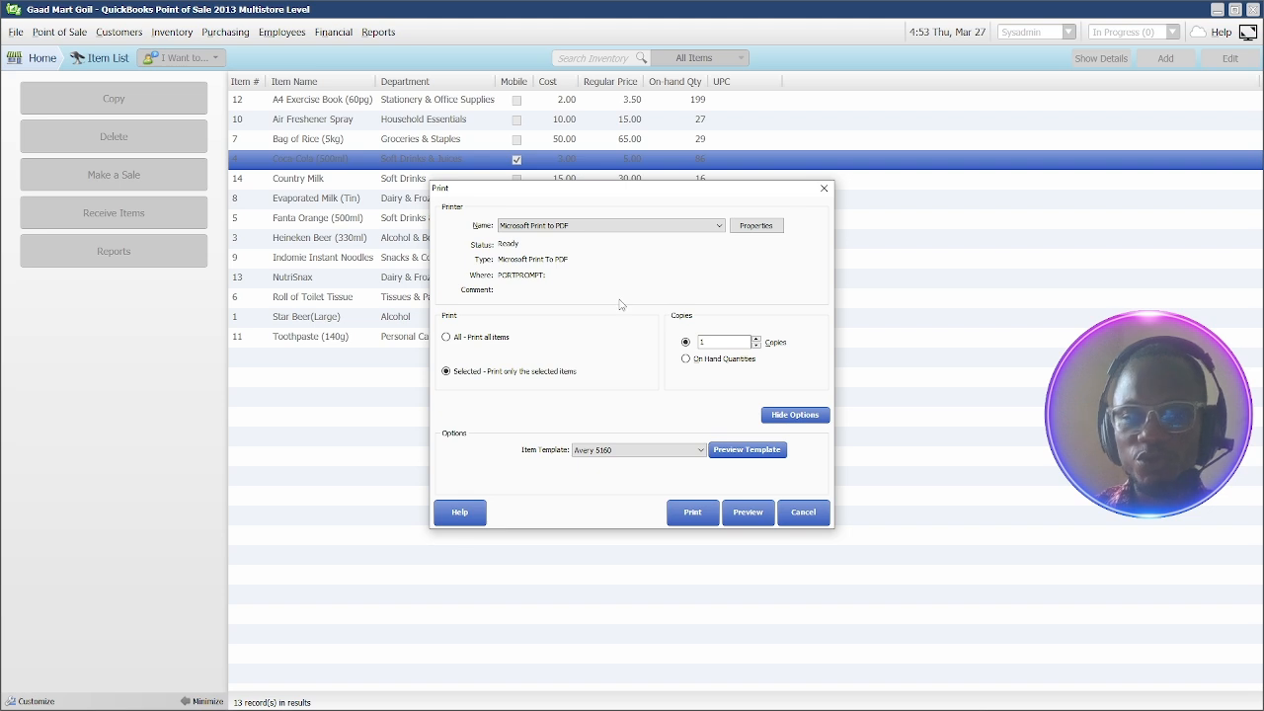
Step: Keep Microsoft Print to PDF as the printer and set the number of tag copies to On Hand Quantities
left_click(590, 228)
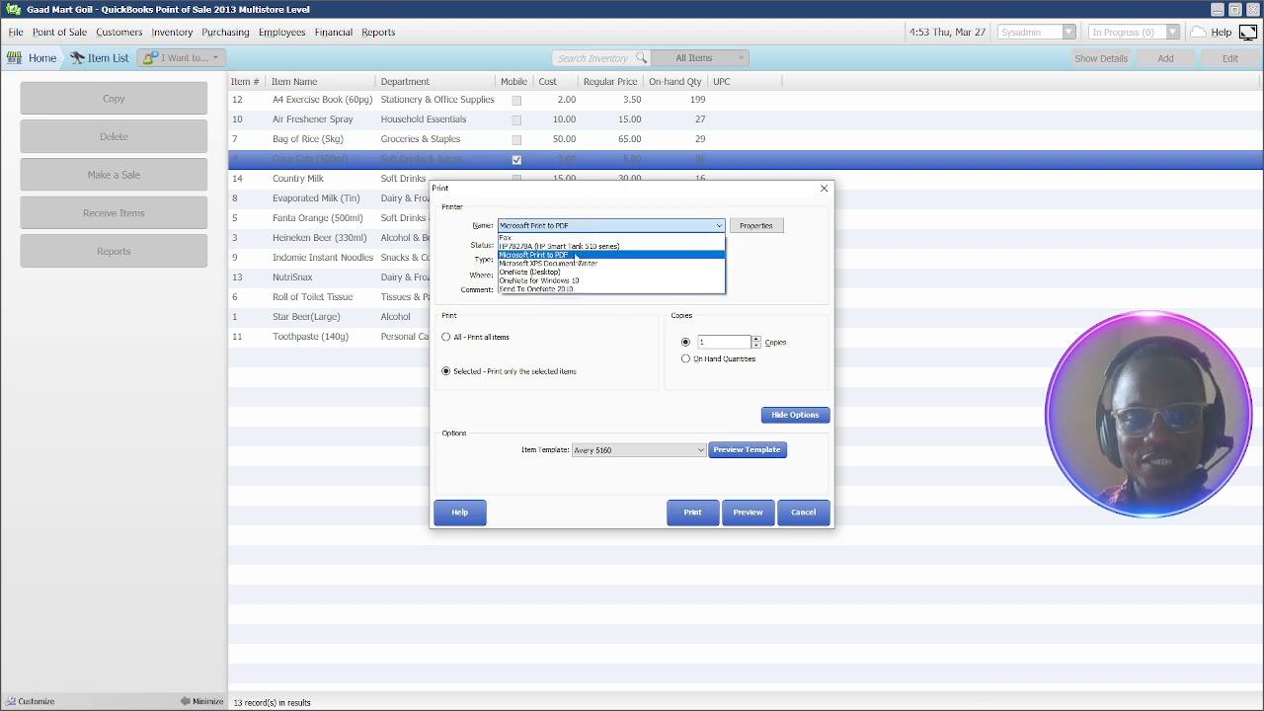
left_click(589, 227)
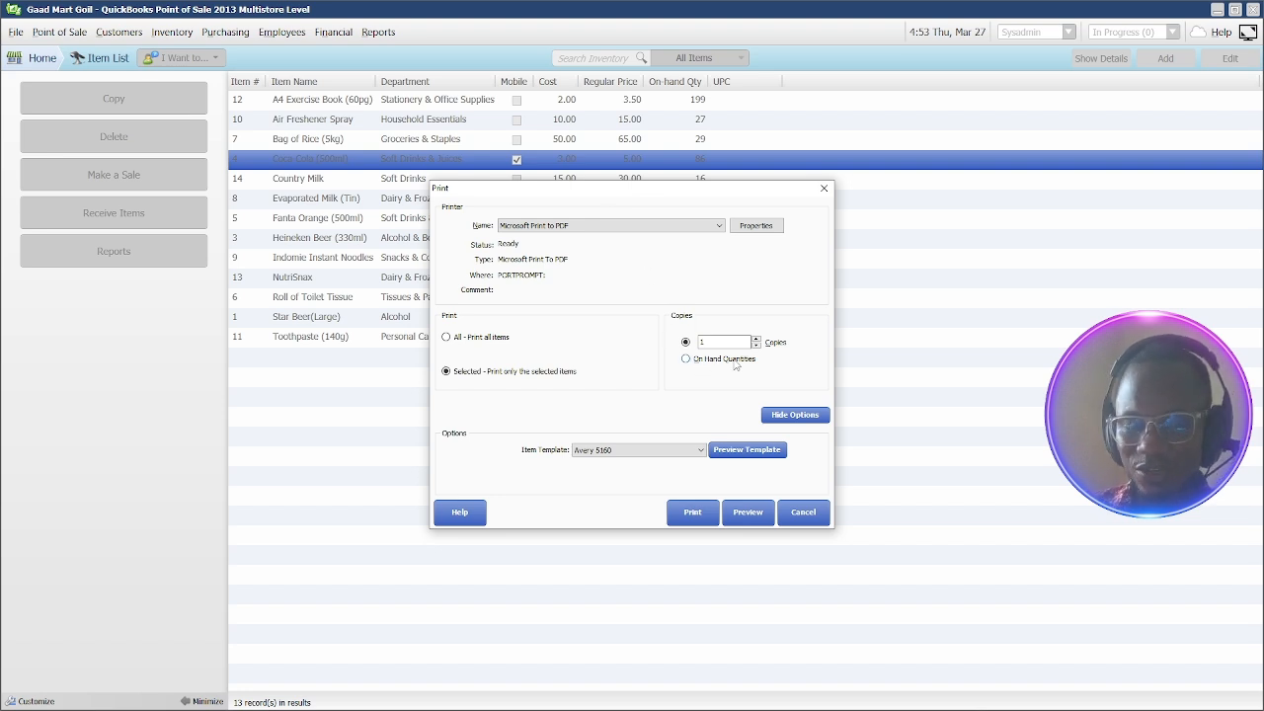
left_click_drag(644, 197, 824, 214)
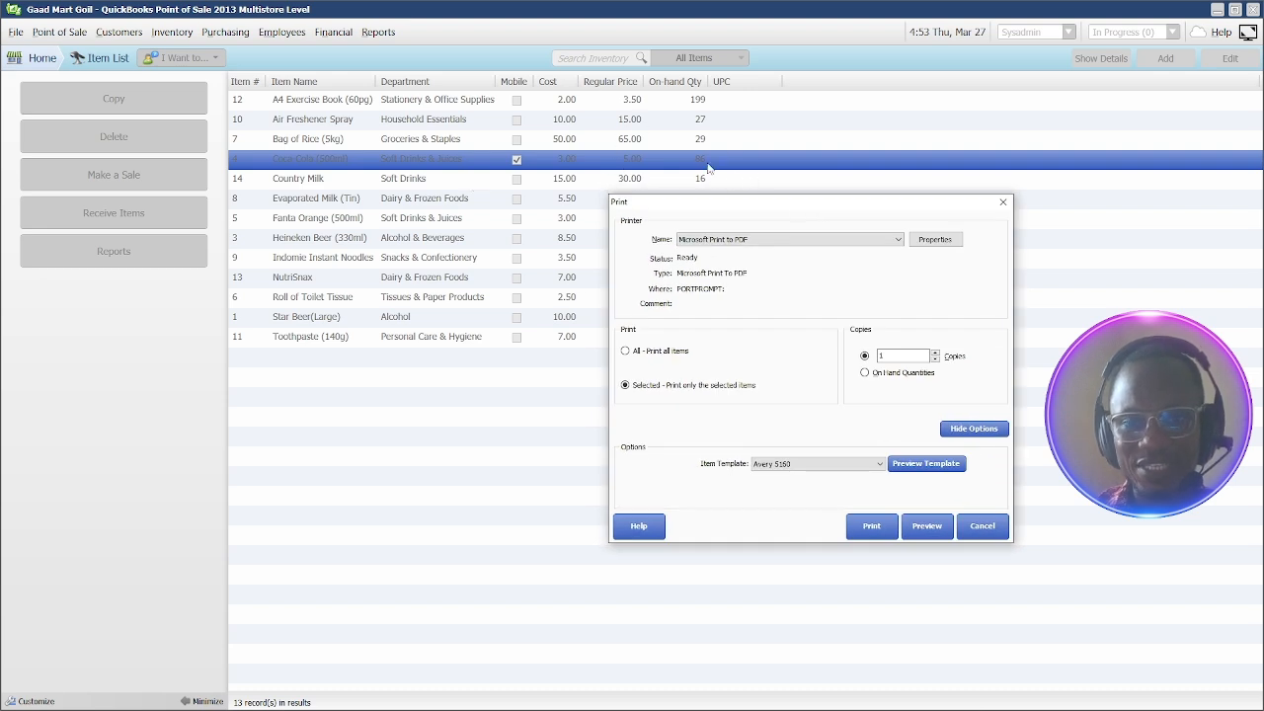
left_click(864, 373)
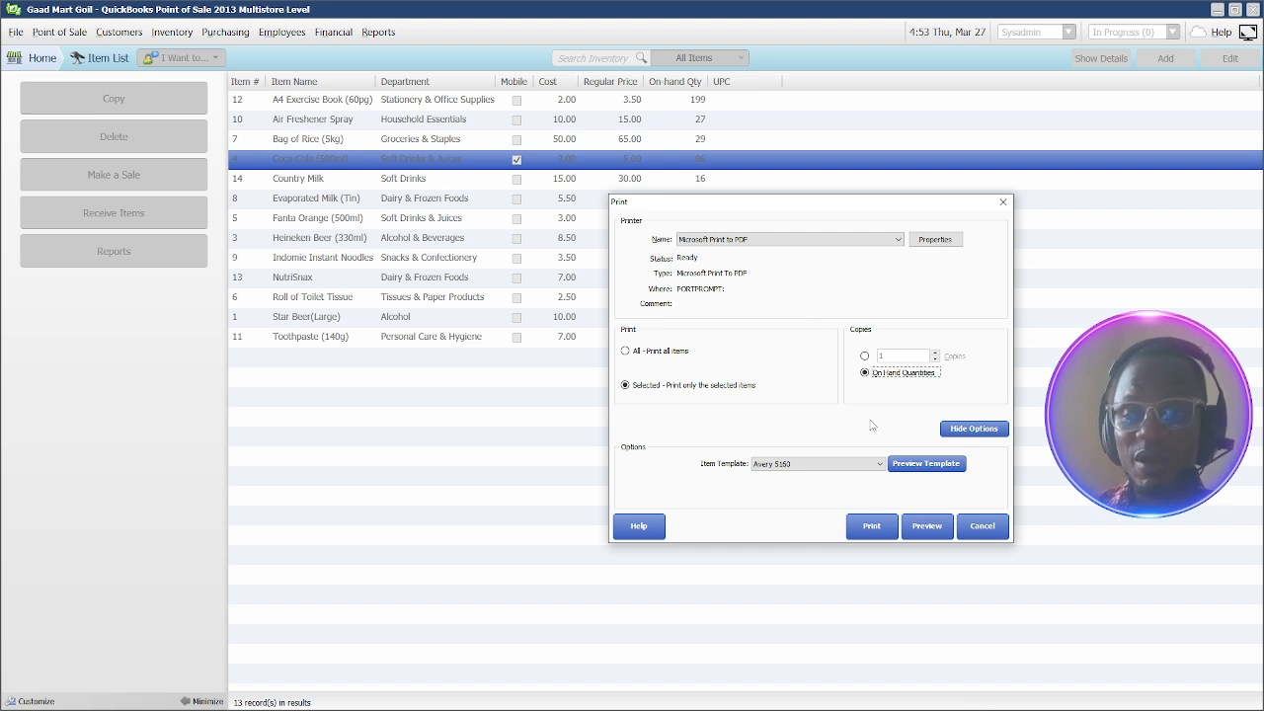
Step: Preview the Coca-Cola (500ml) barcode tags starting at column 1, row 1, and close the preview
left_click(928, 533)
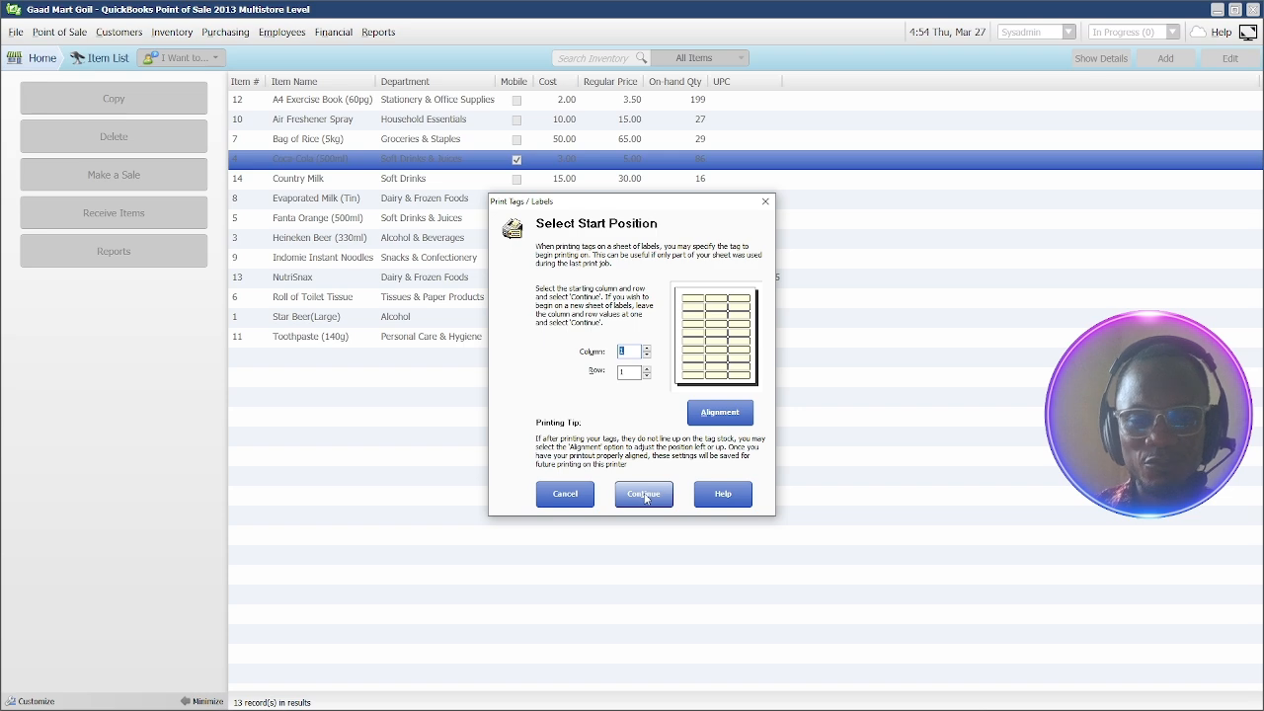
left_click(640, 492)
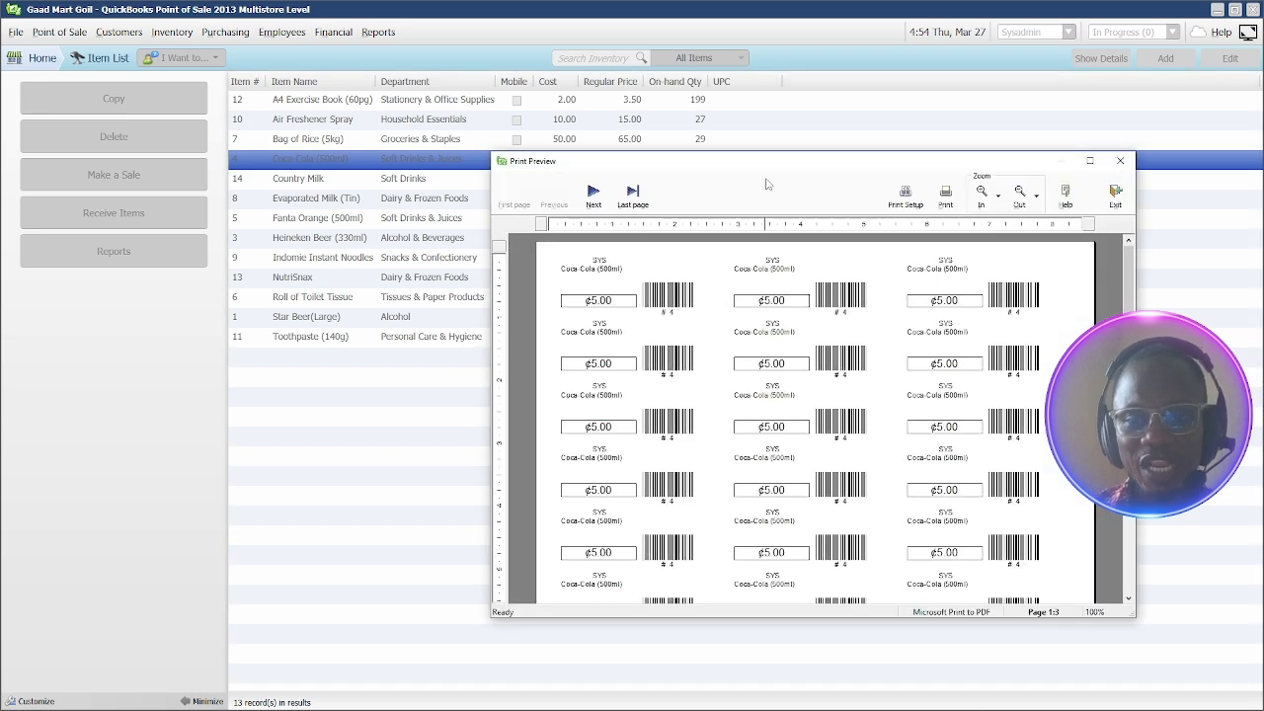
left_click_drag(725, 158, 587, 160)
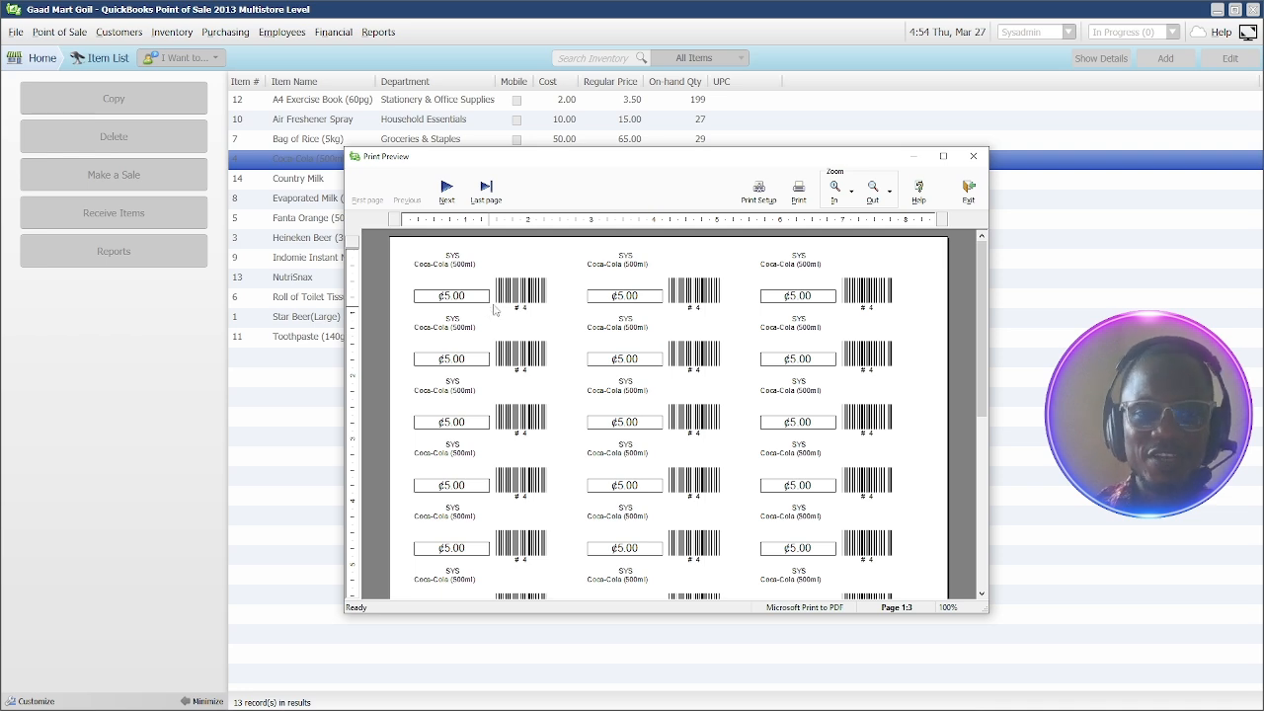
left_click_drag(569, 165, 568, 210)
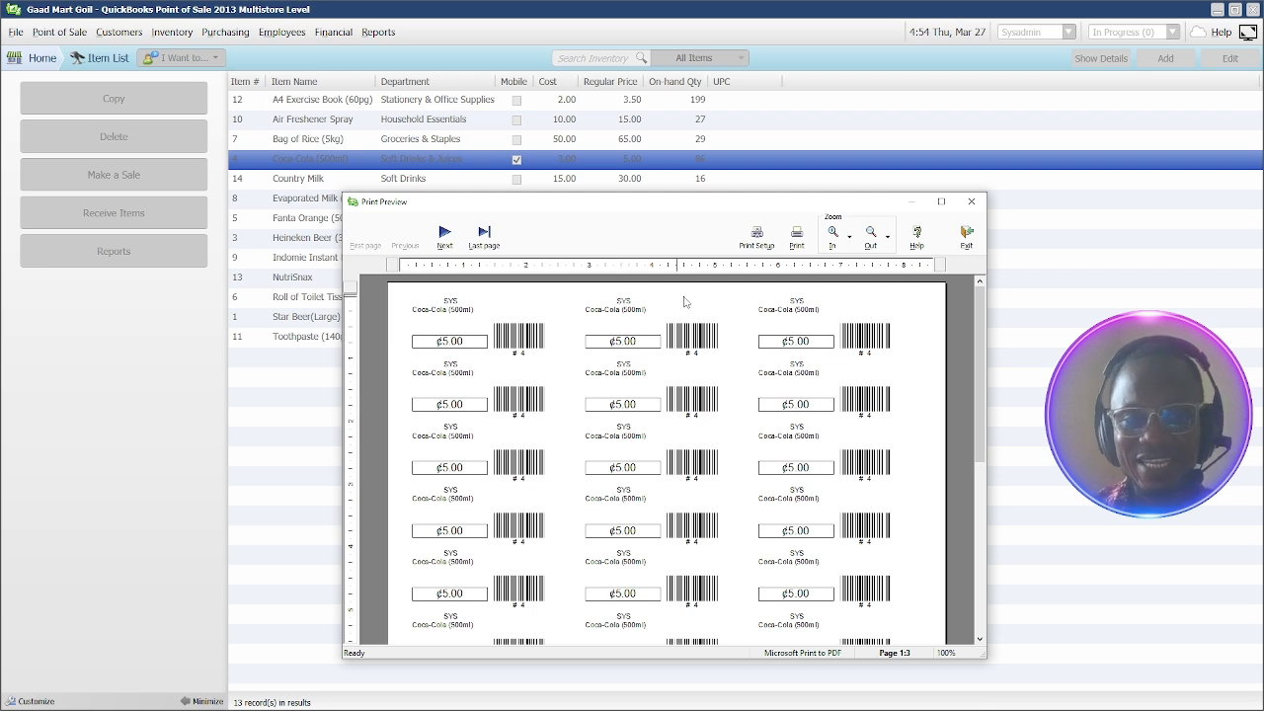
left_click(971, 203)
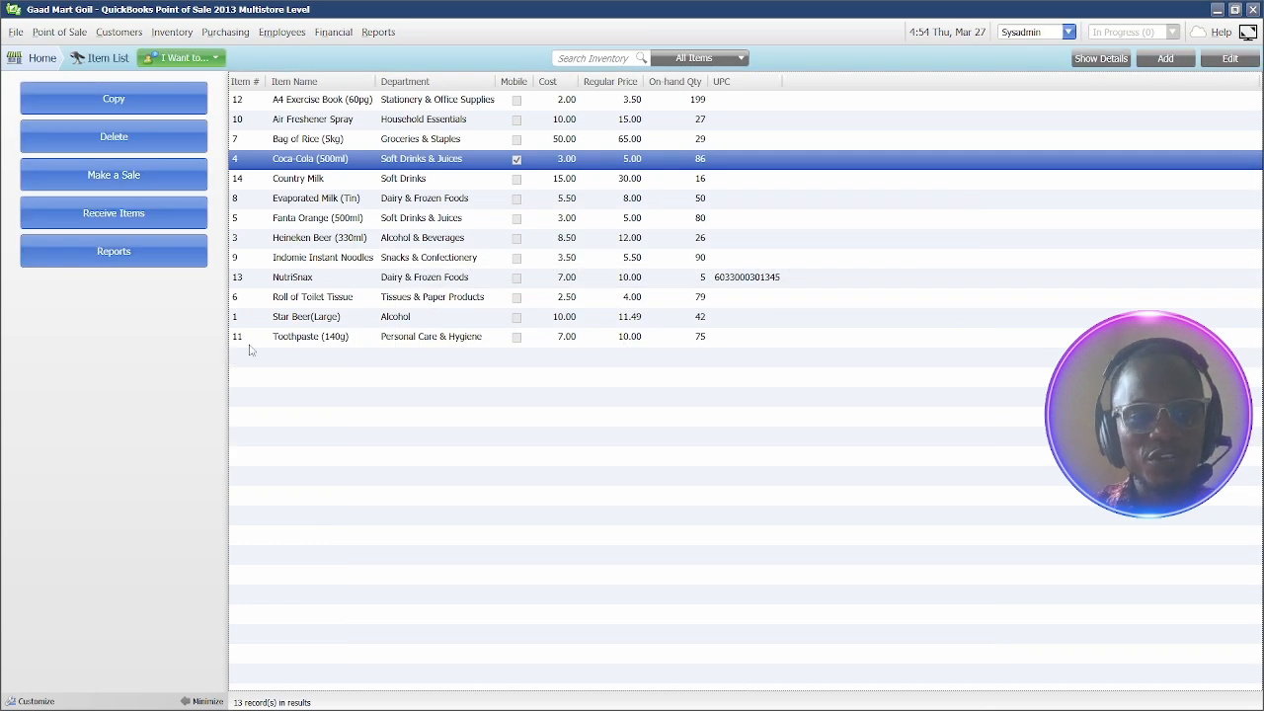
Step: Extend the item selection from Coca-Cola (500ml) through Heineken Beer (330ml), and reselect only Coca-Cola (500ml)
left_click(305, 185, "ctrl")
left_click(313, 200, "ctrl")
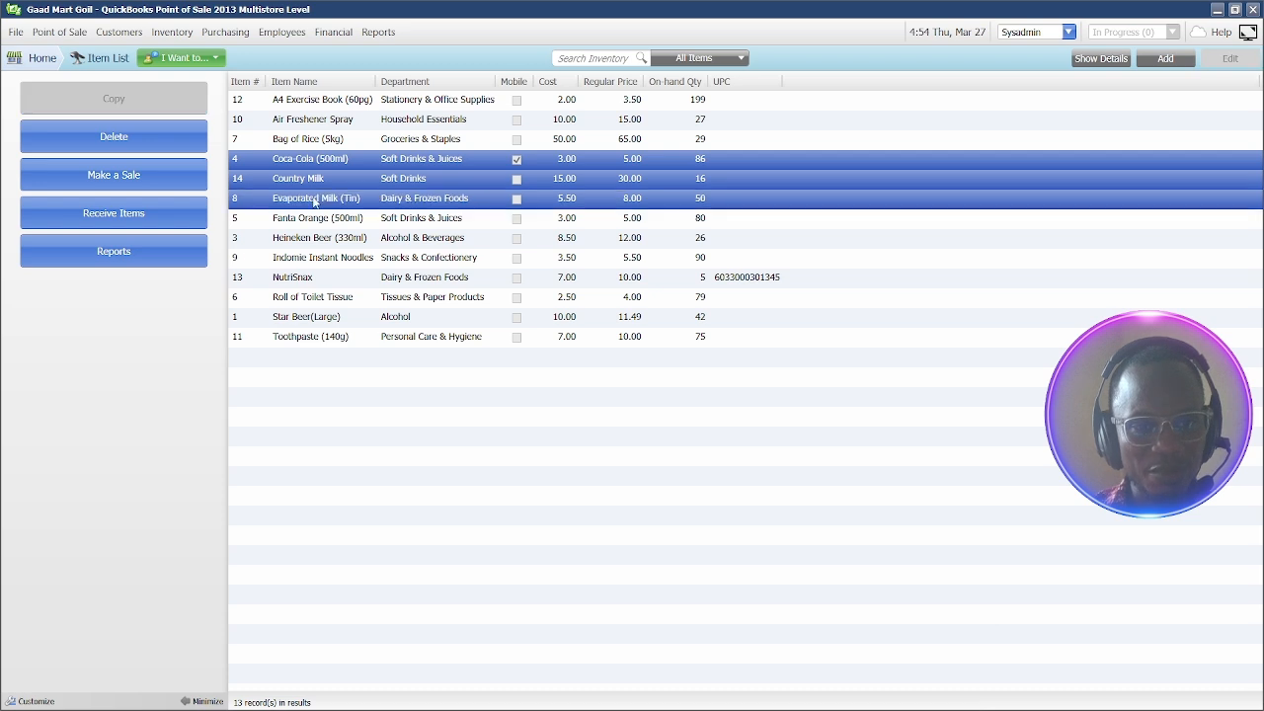
left_click(315, 218, "ctrl")
left_click(321, 241, "ctrl")
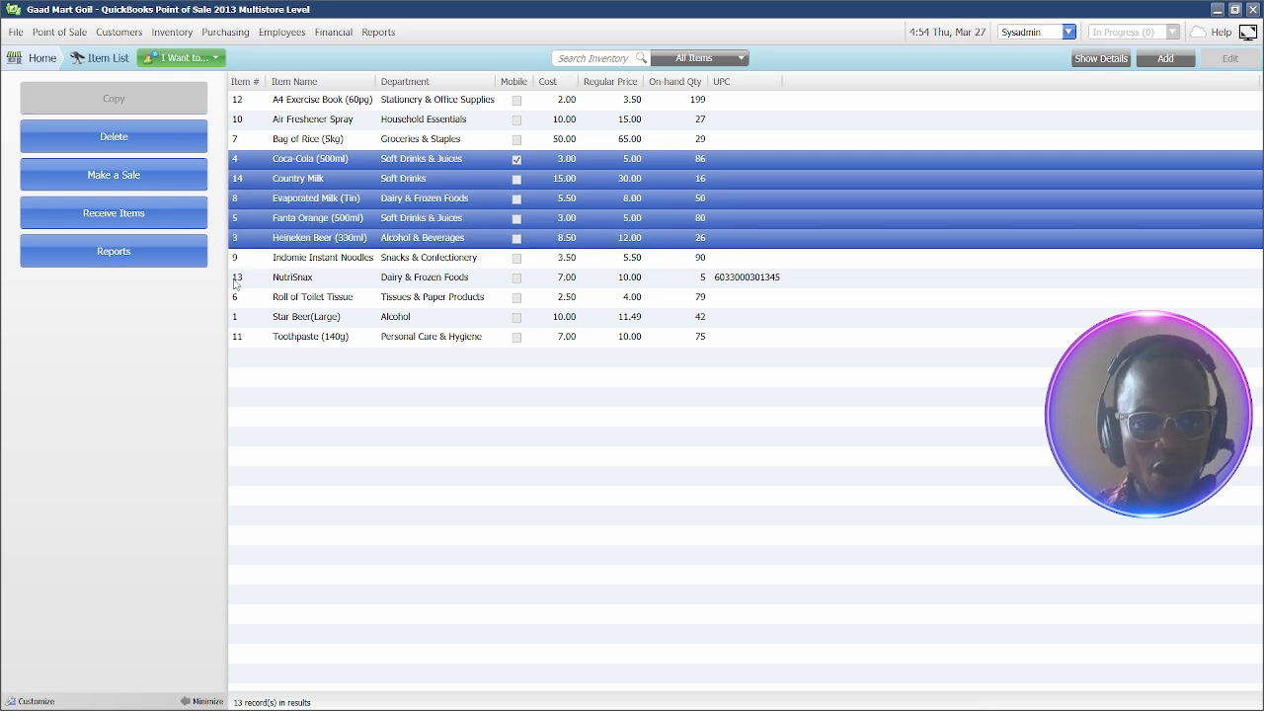
left_click(294, 179)
left_click(330, 159)
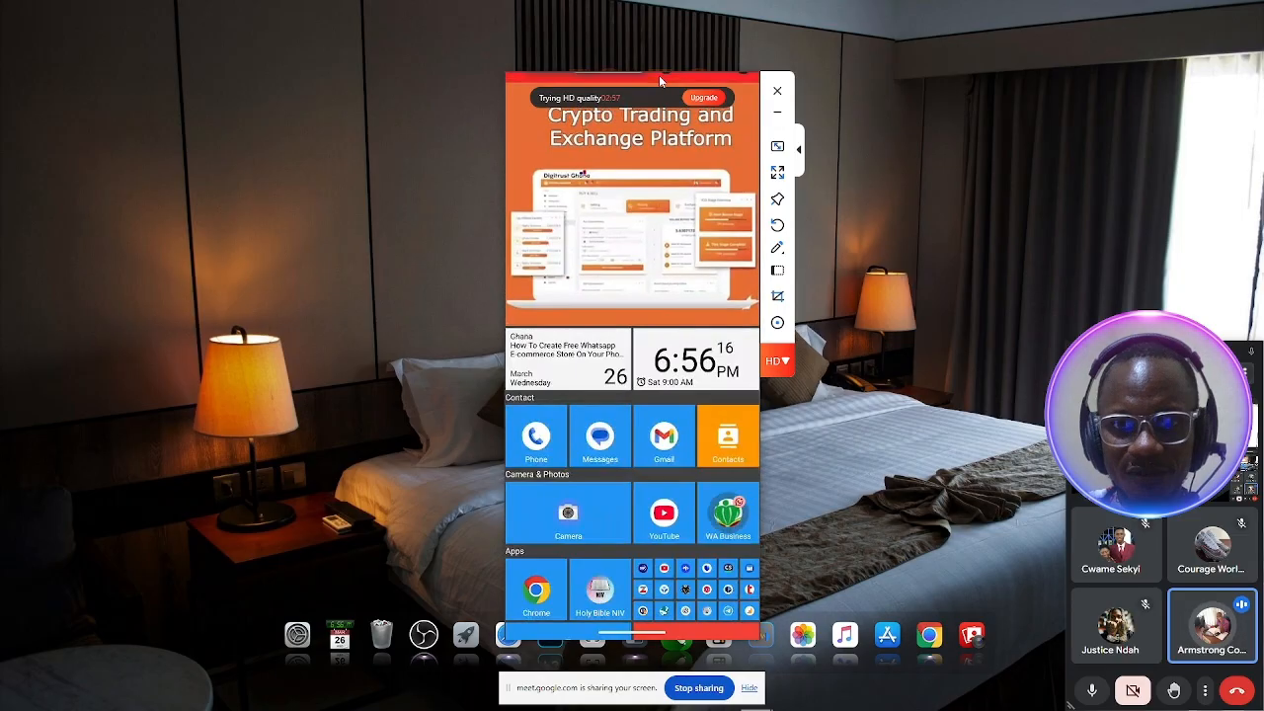
Step: Move the mirrored phone window to the left side of the desktop and switch to QuickBooks Point of Sale
left_click_drag(662, 90, 650, 56)
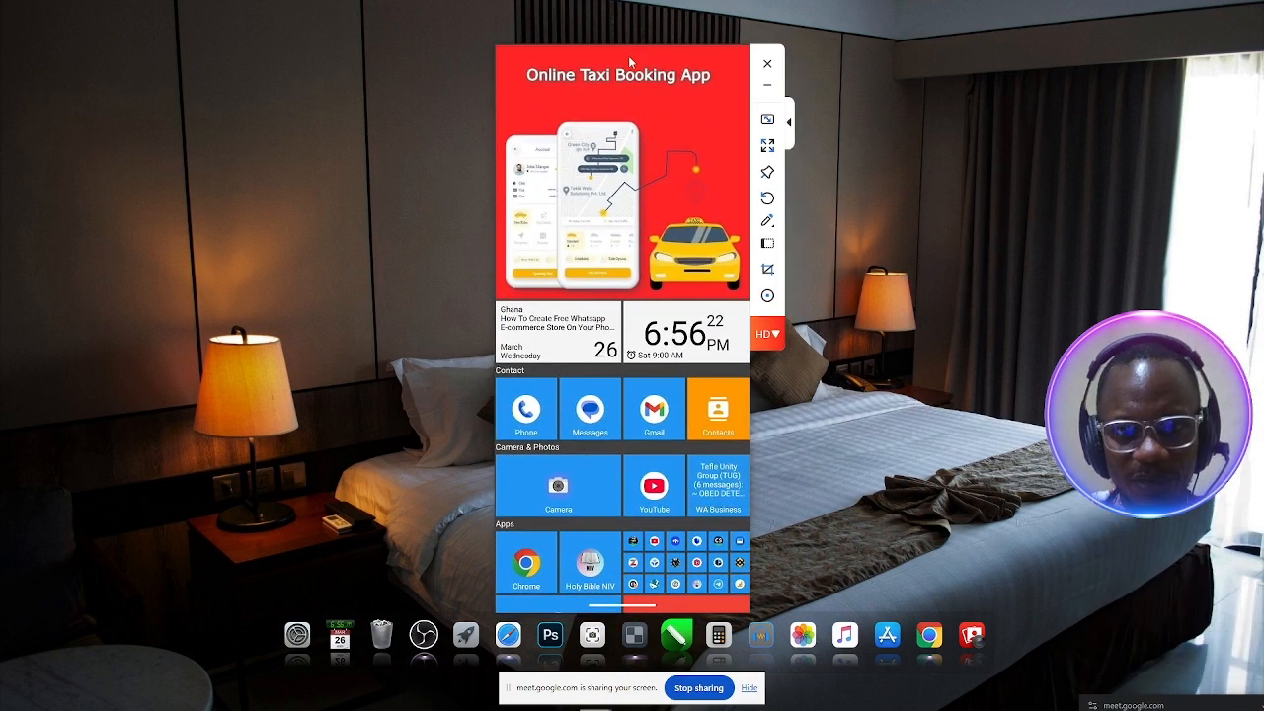
left_click_drag(628, 62, 188, 49)
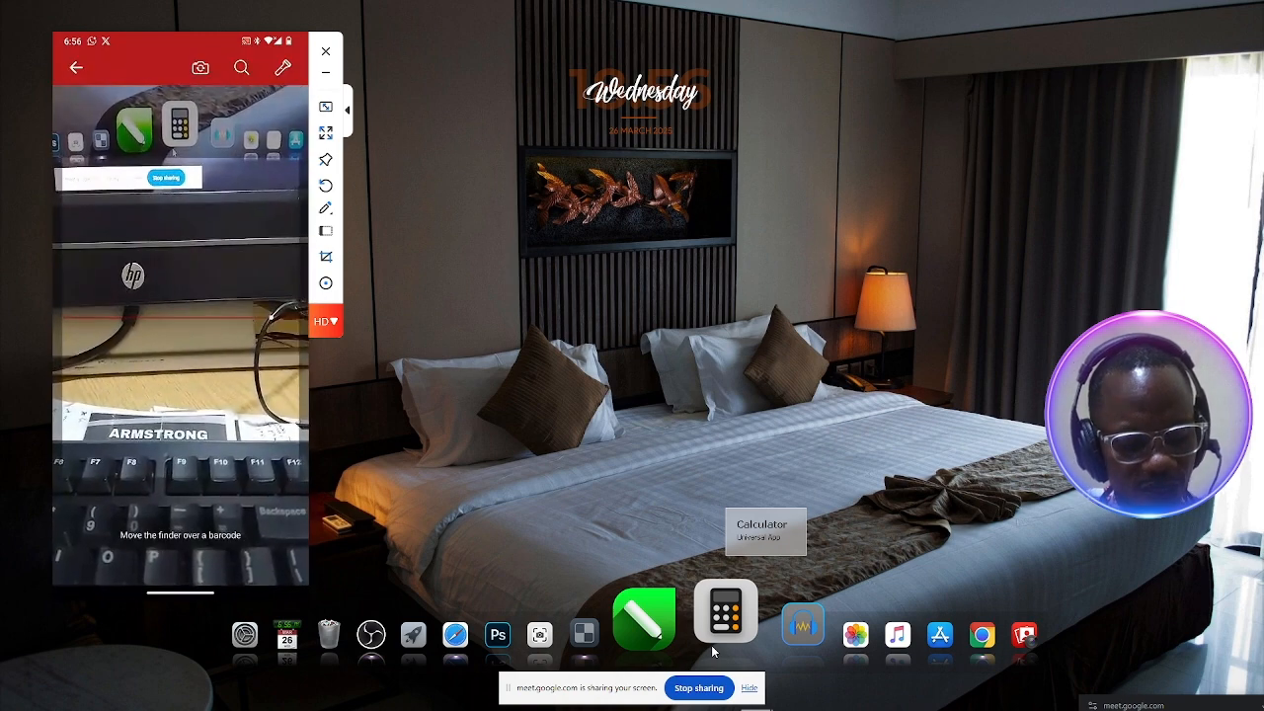
key("alt+Tab")
key("alt+Tab")
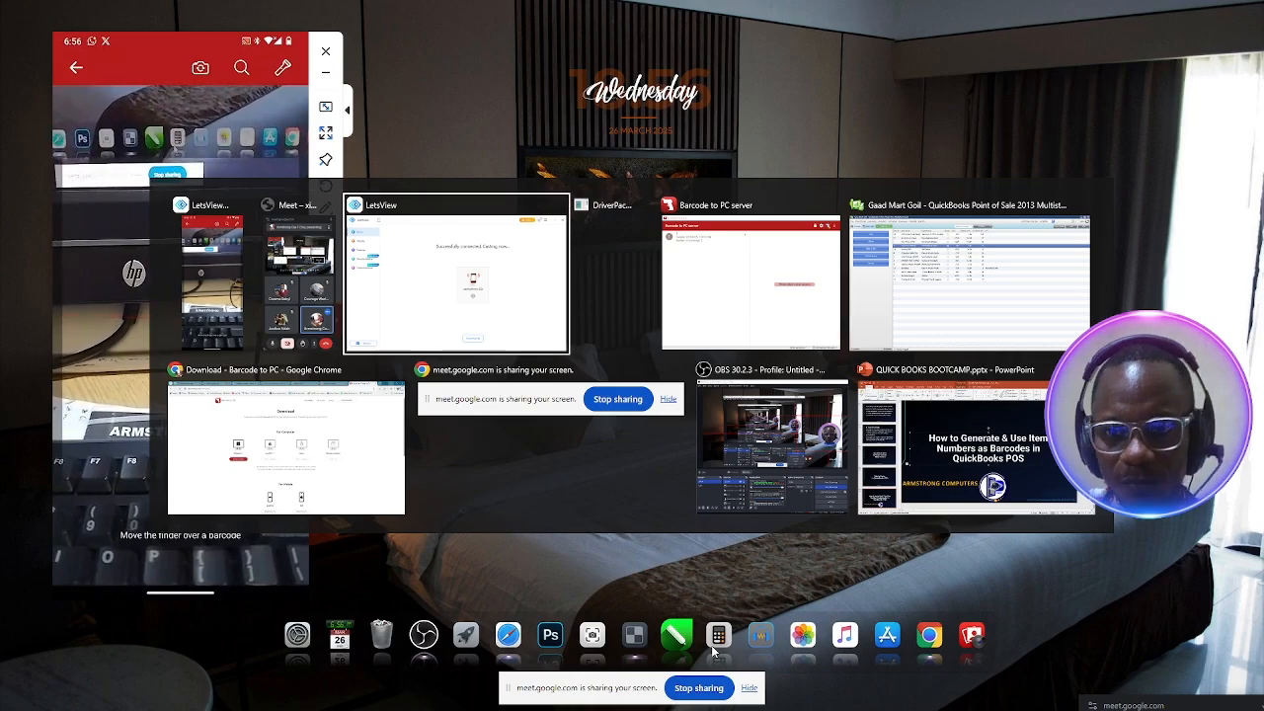
key("alt+Tab")
key("alt+Tab")
key("alt+Tab")
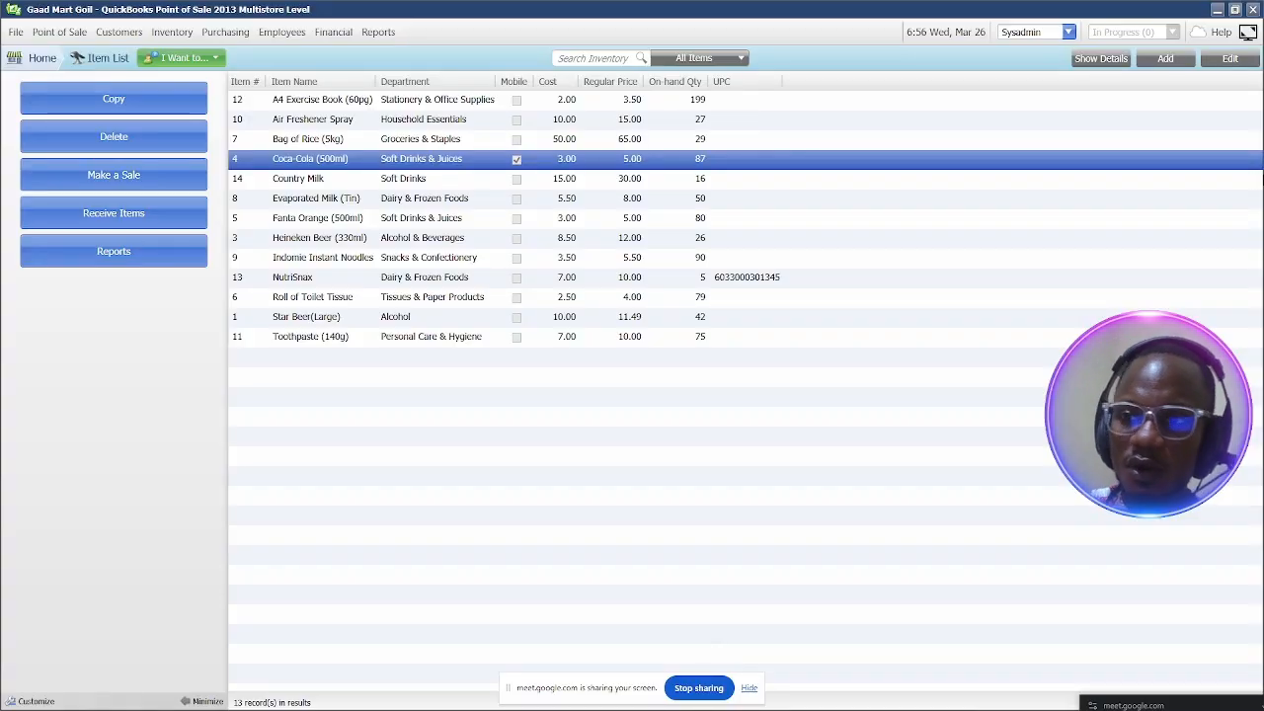
Step: Restore the QuickBooks window to a smaller size, narrow it and place it beside the mirrored phone window
left_click(1234, 9)
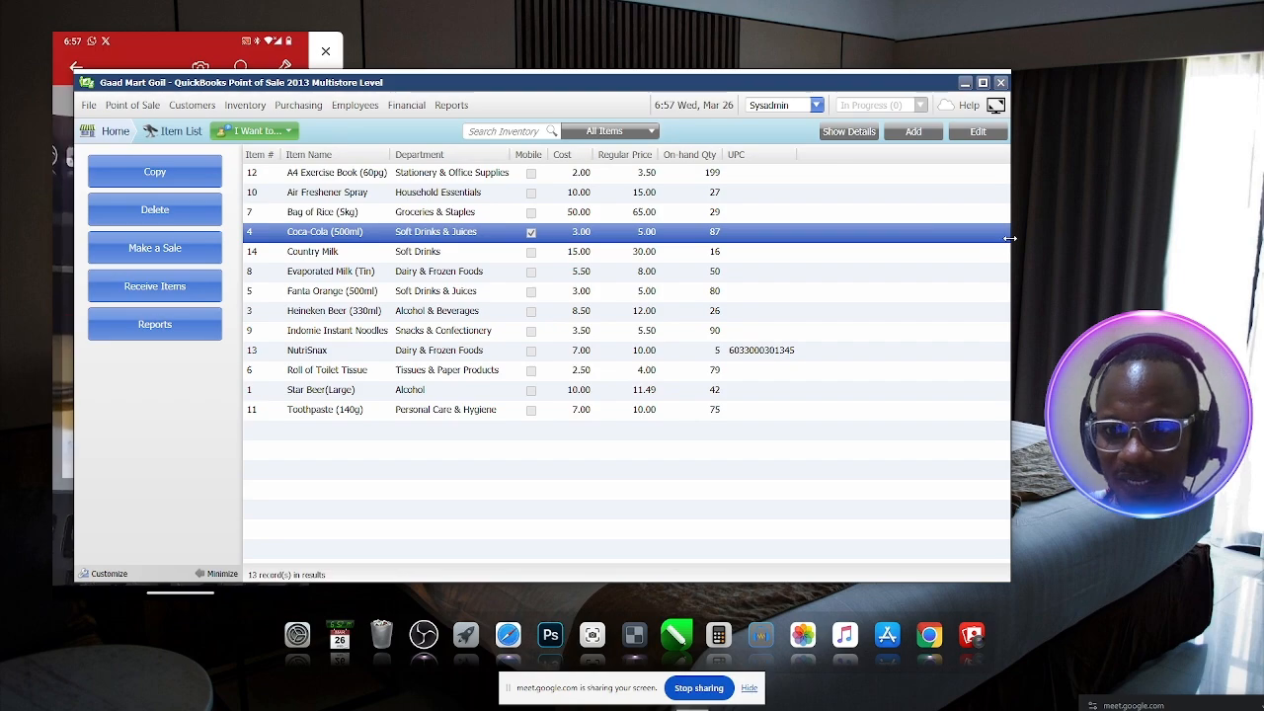
left_click_drag(1009, 257, 742, 262)
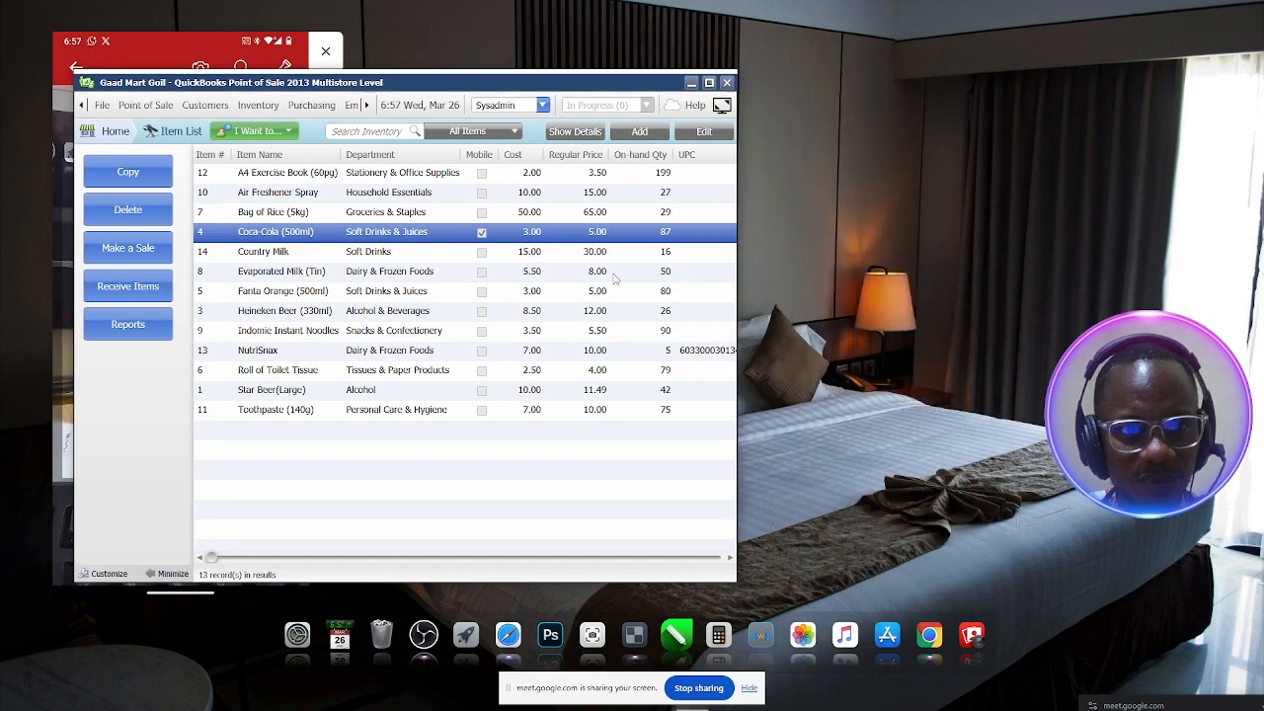
left_click_drag(382, 85, 651, 50)
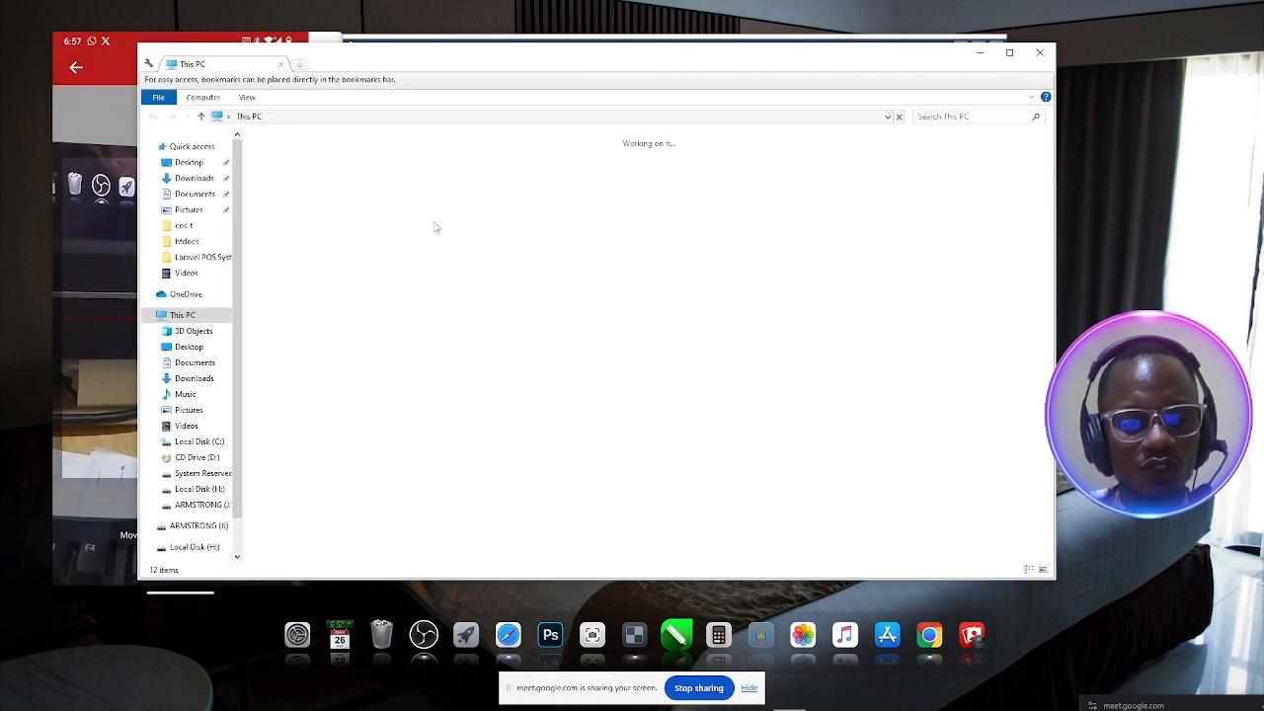
Step: Find code.pdf in the Desktop folder and open it
left_click(186, 164)
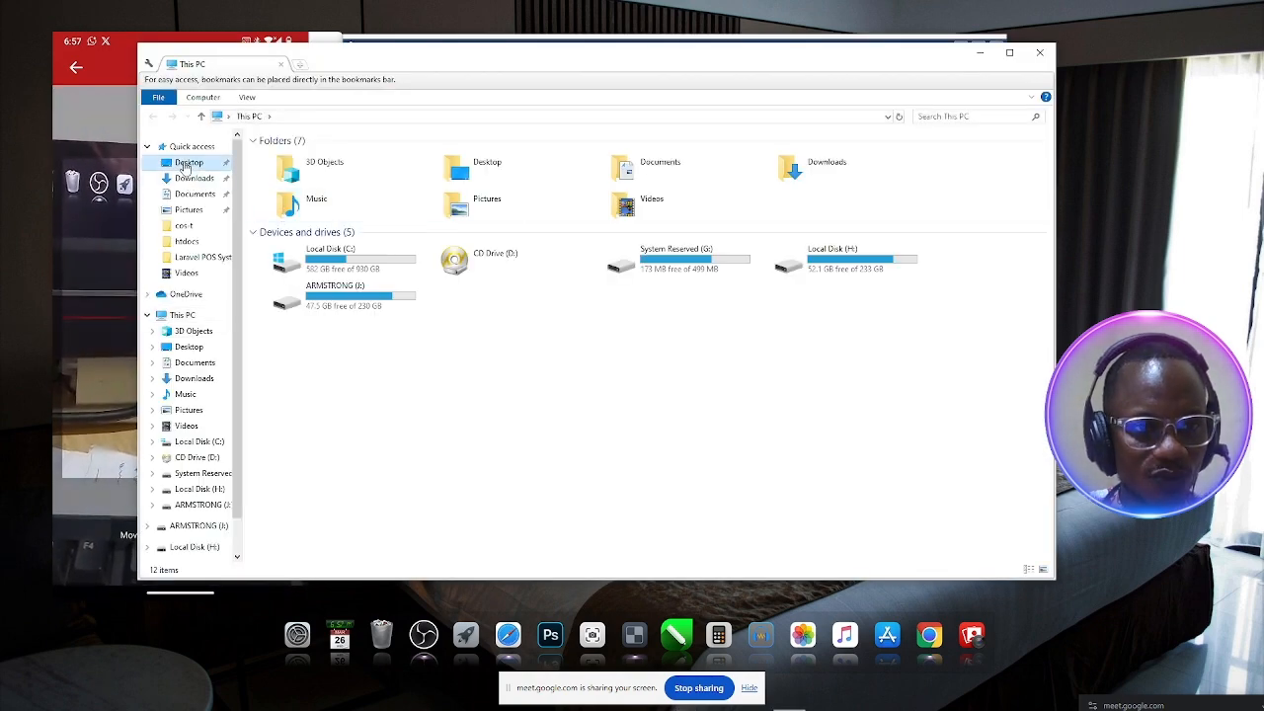
scroll(647, 321, "down", 3)
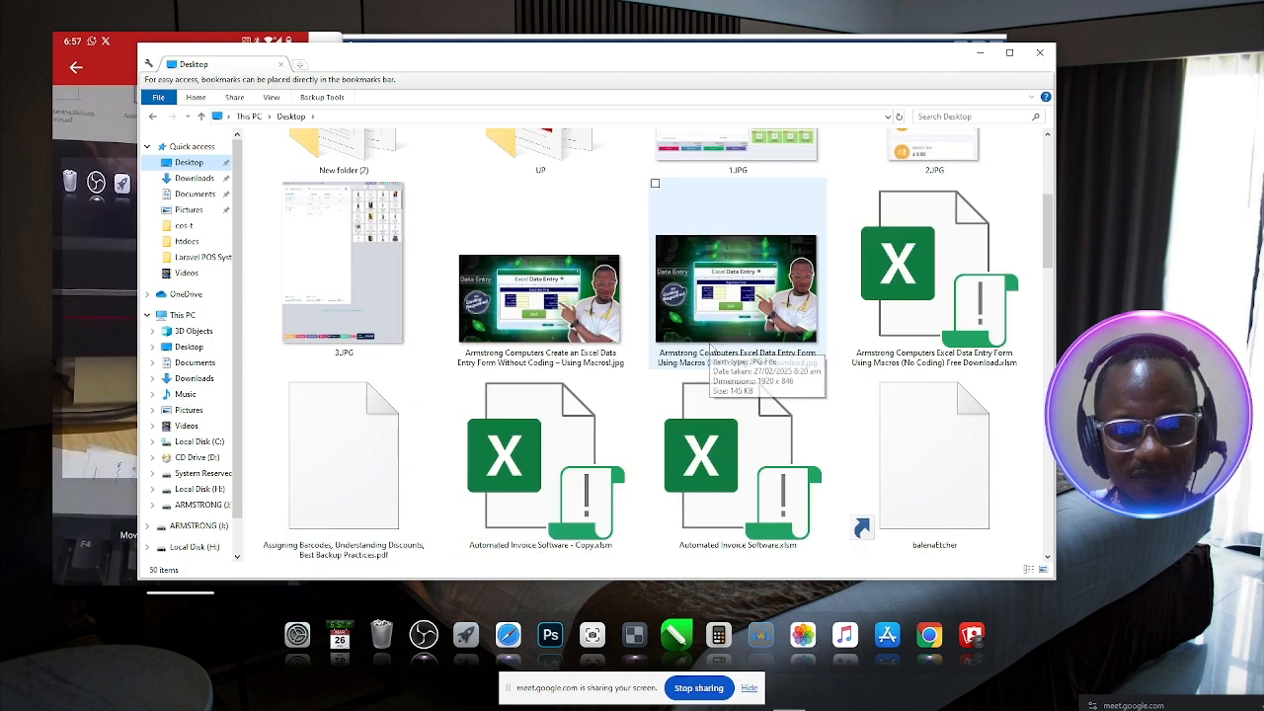
scroll(711, 348, "down", 3)
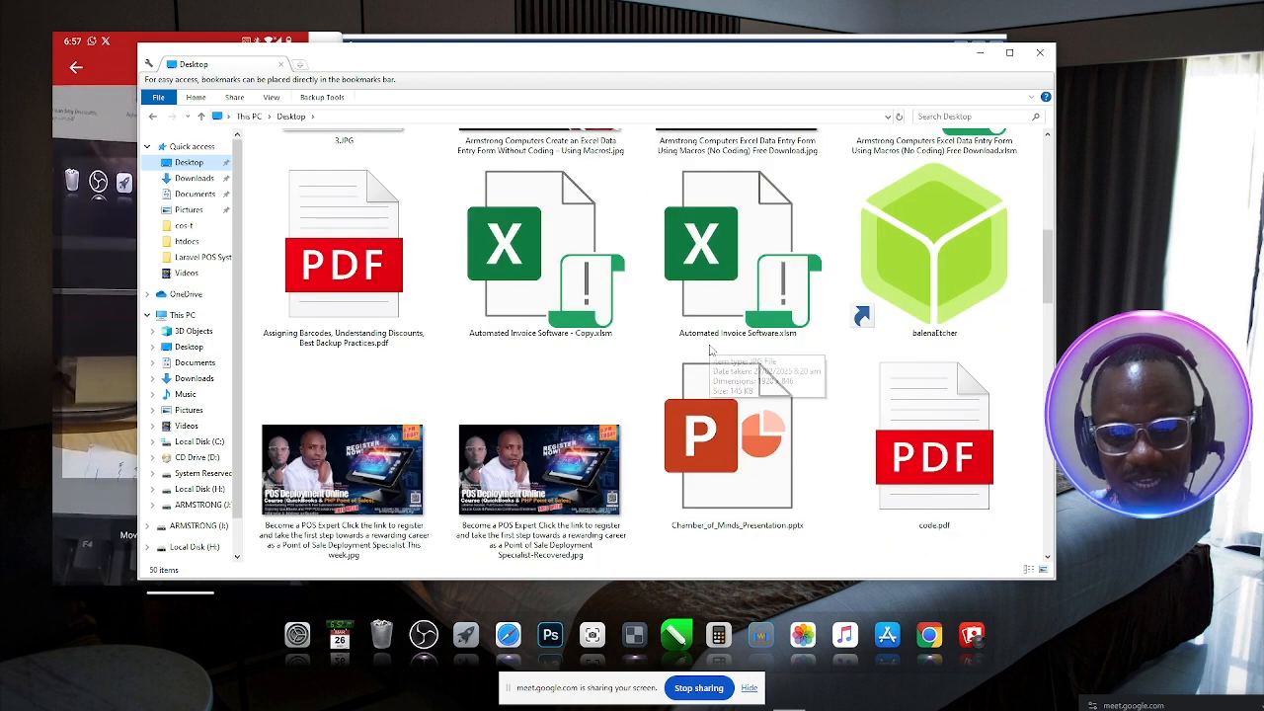
left_click(918, 461)
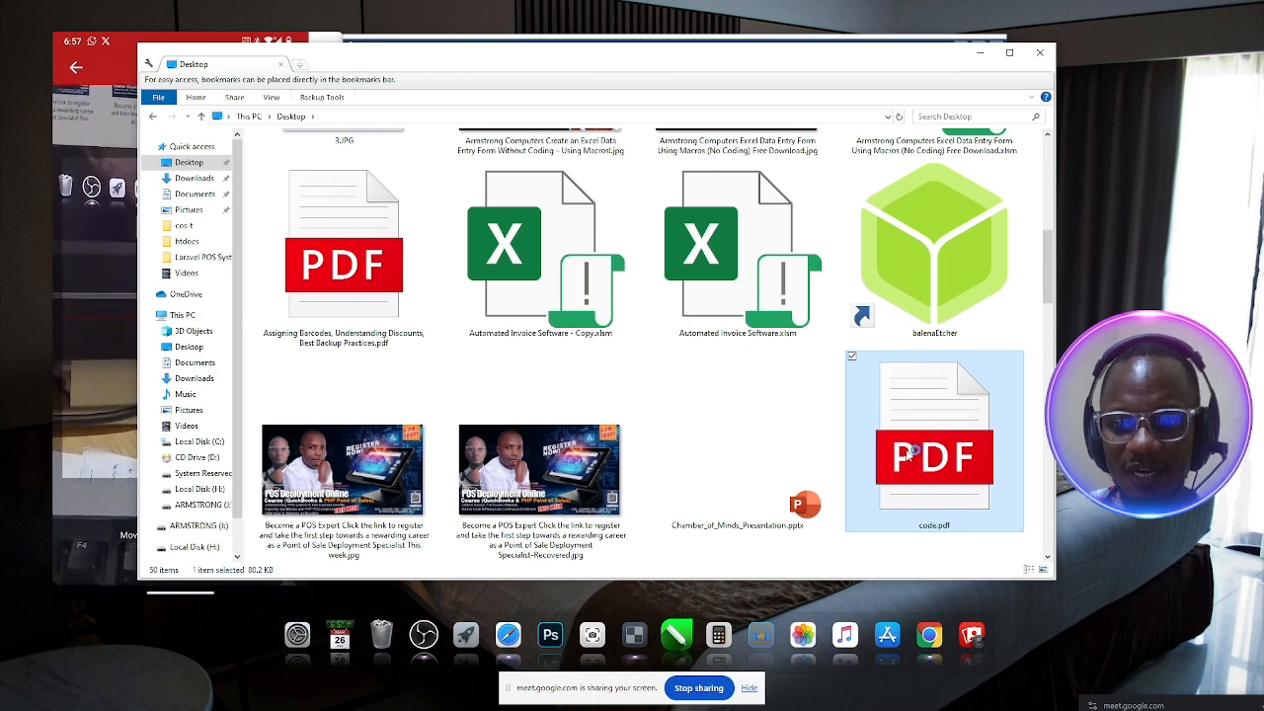
double_click(898, 461)
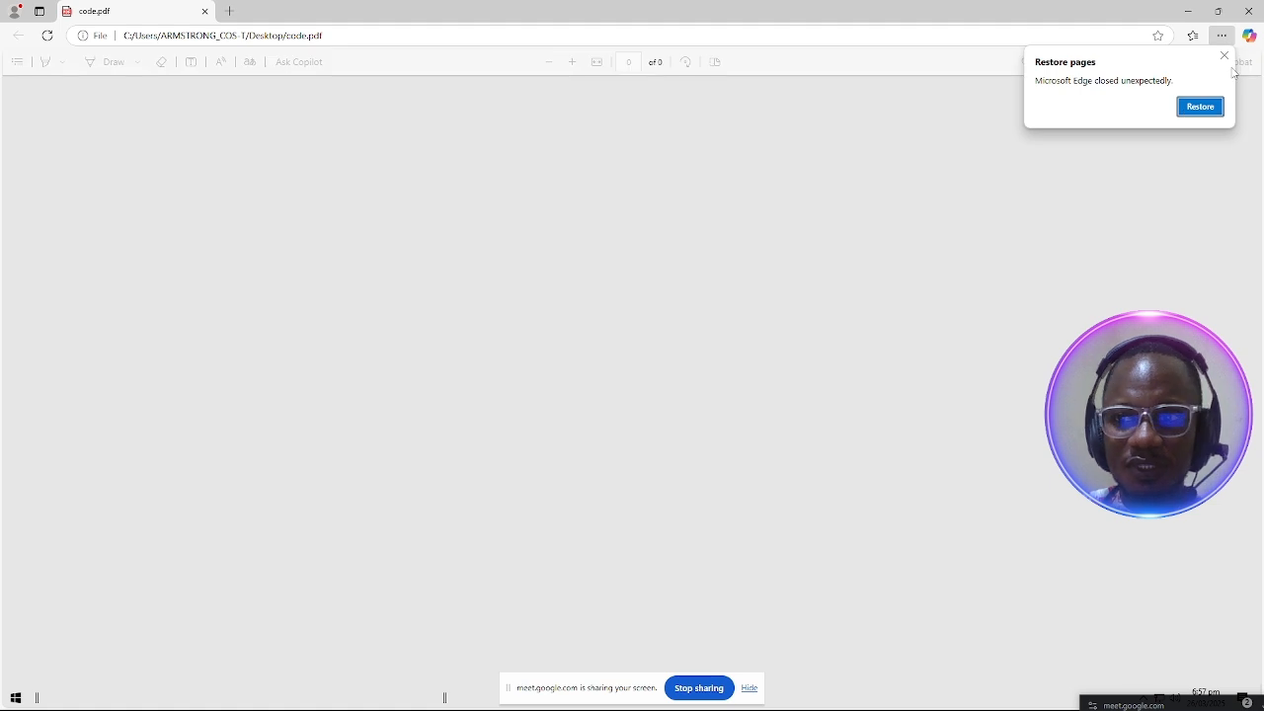
Step: Dismiss the page-restore prompt and enlarge the Coca-Cola (500ml) price and barcode tag in code.pdf
left_click(1224, 56)
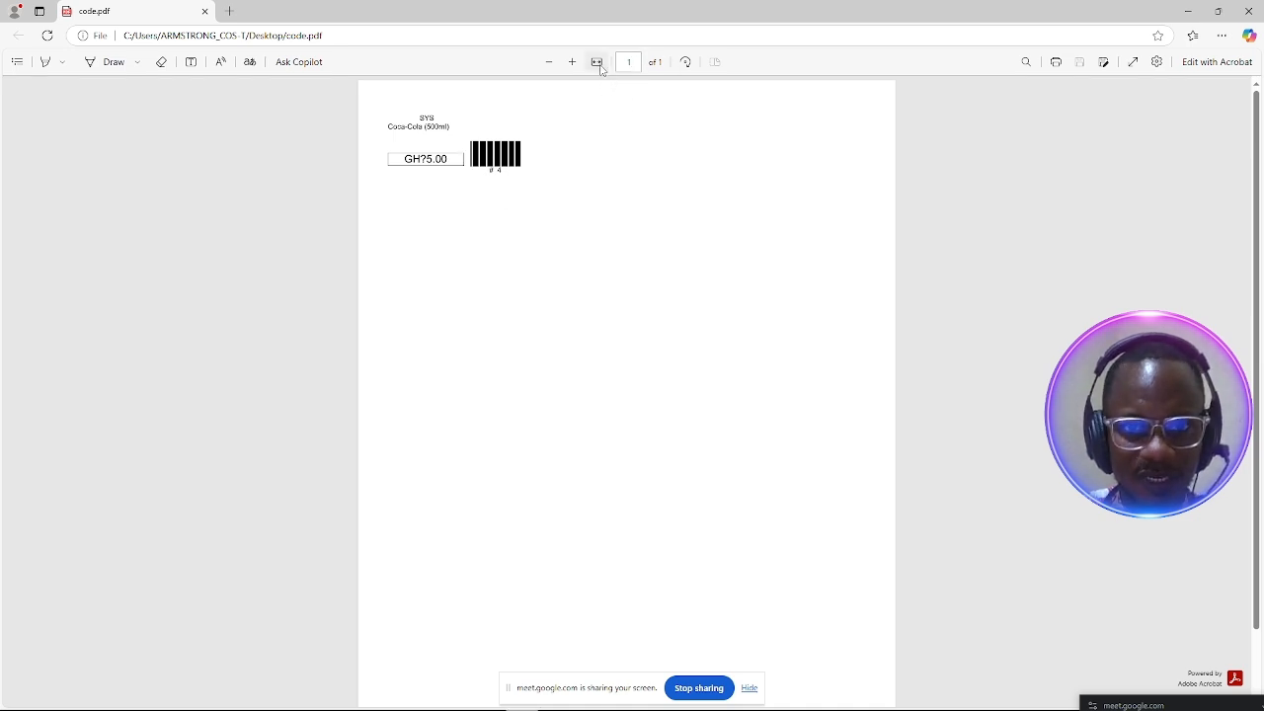
scroll(698, 268, "up", 5)
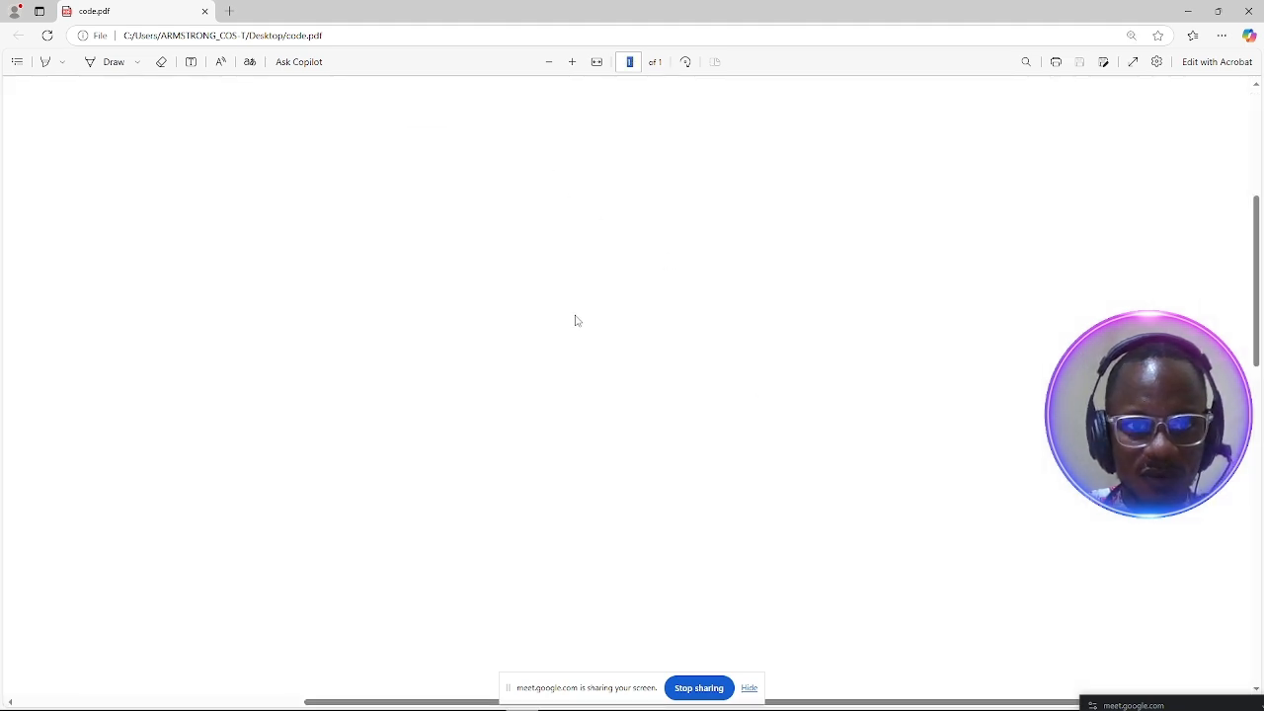
scroll(1262, 215, "up", 5)
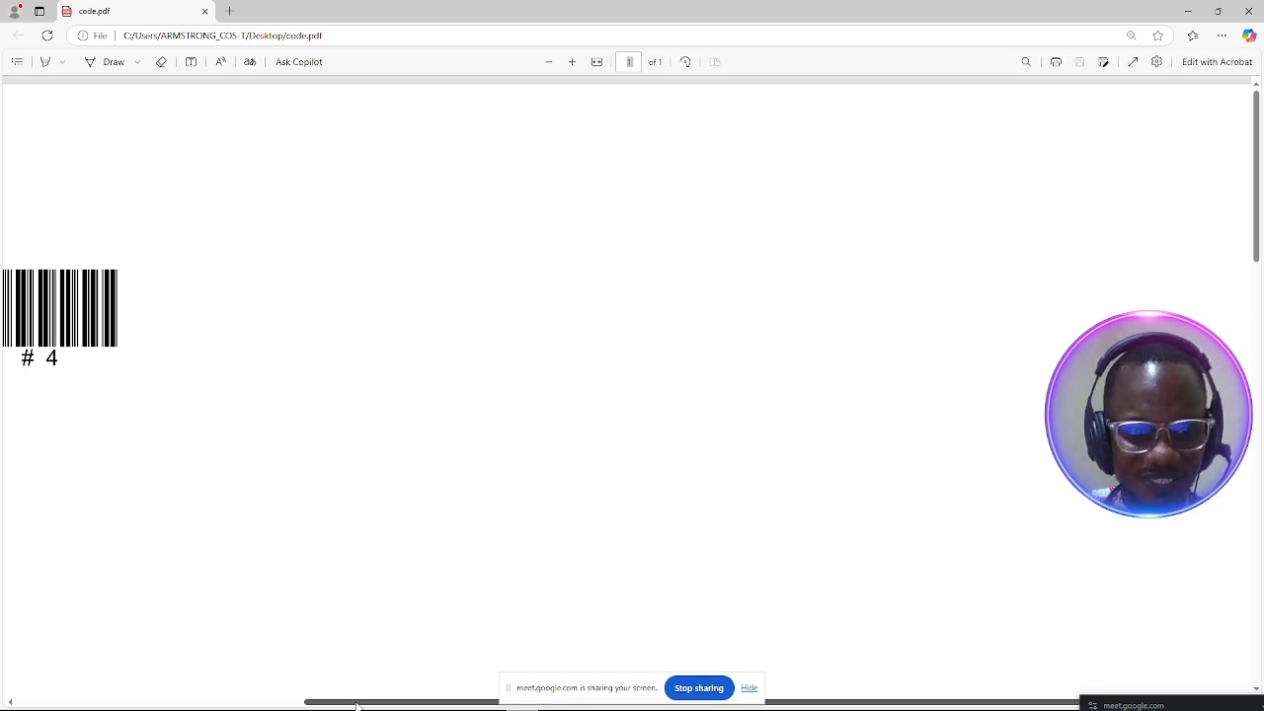
left_click_drag(356, 705, 2, 707)
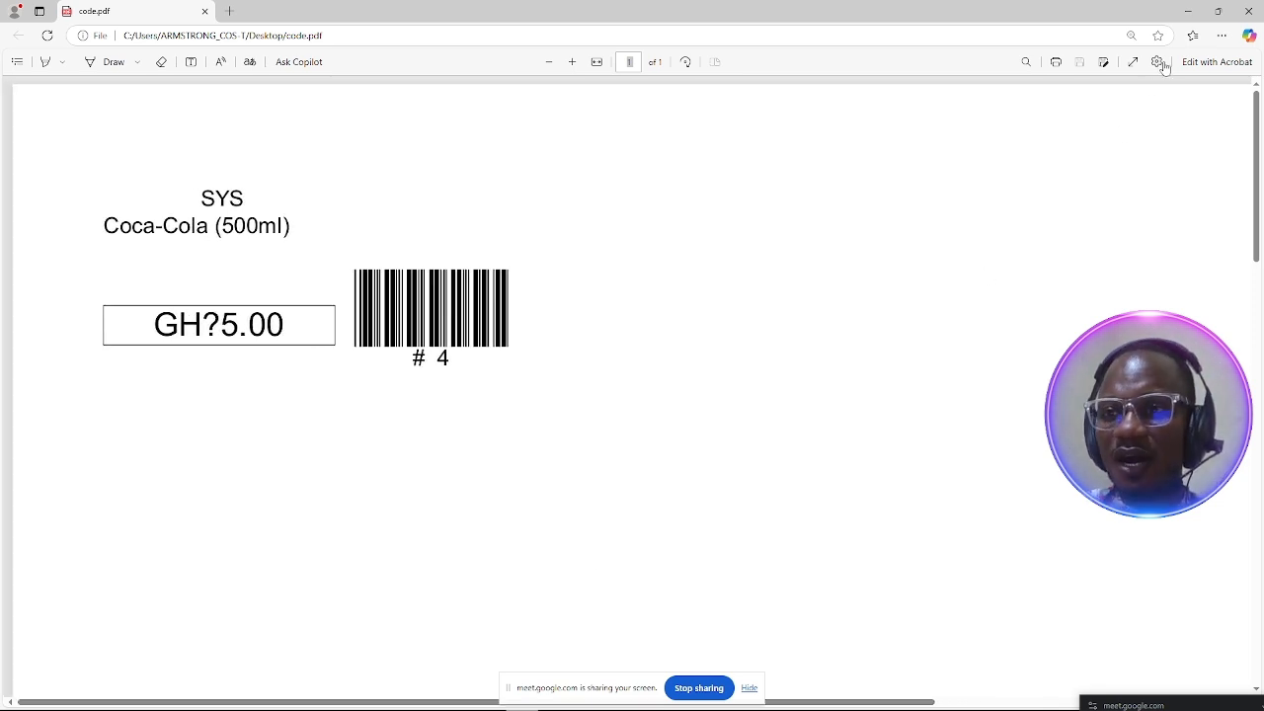
Step: Restore the code.pdf window to a smaller size, narrow it and move it aside, and close the Desktop folder window
left_click(1218, 11)
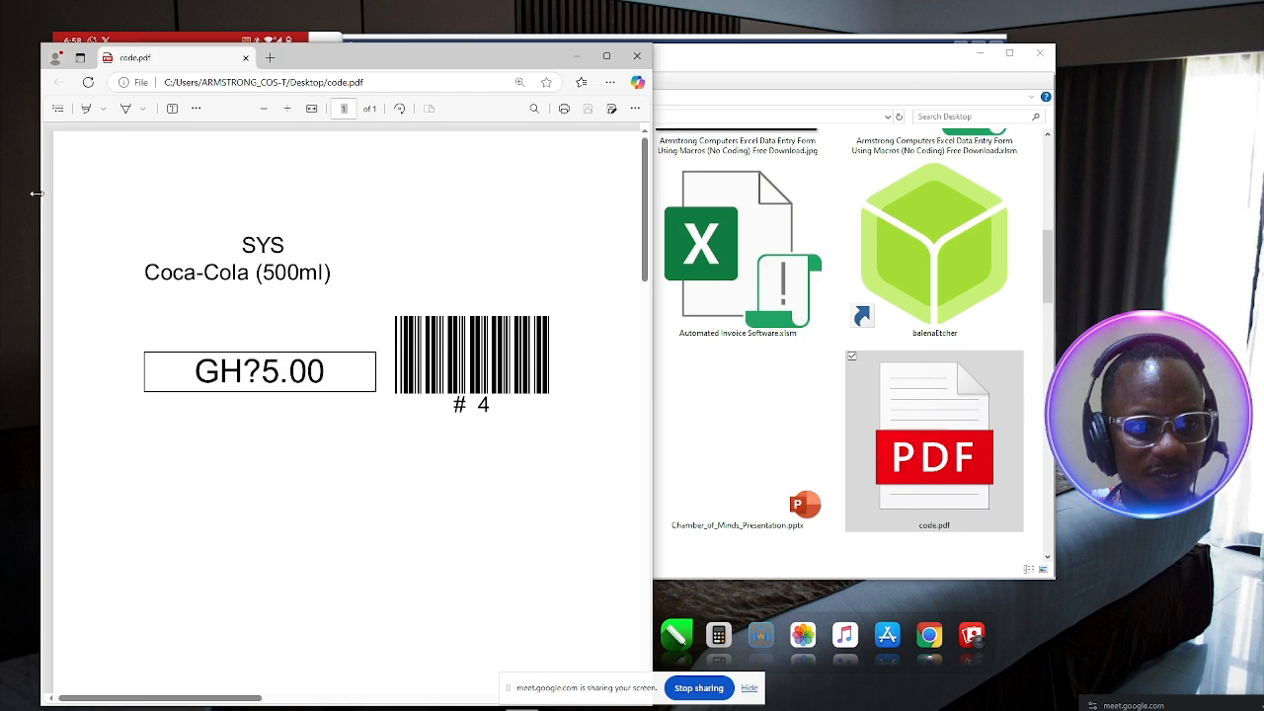
left_click_drag(36, 194, 129, 193)
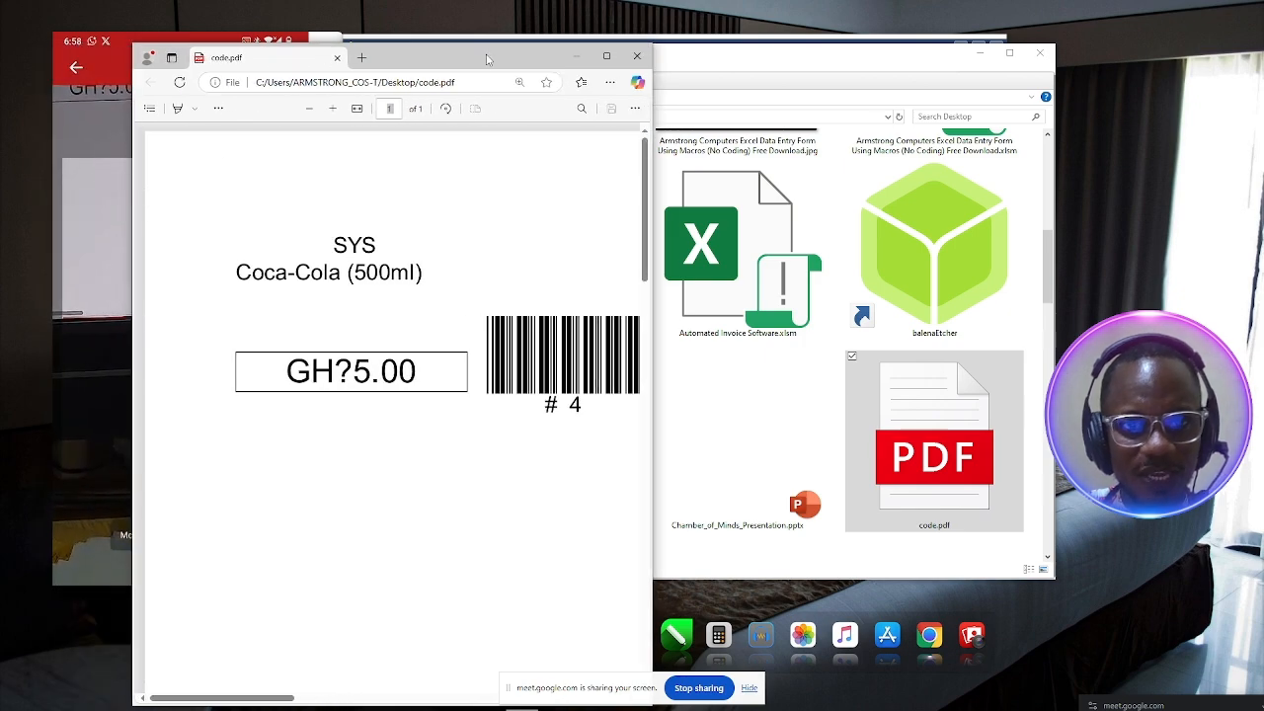
left_click_drag(486, 59, 959, 109)
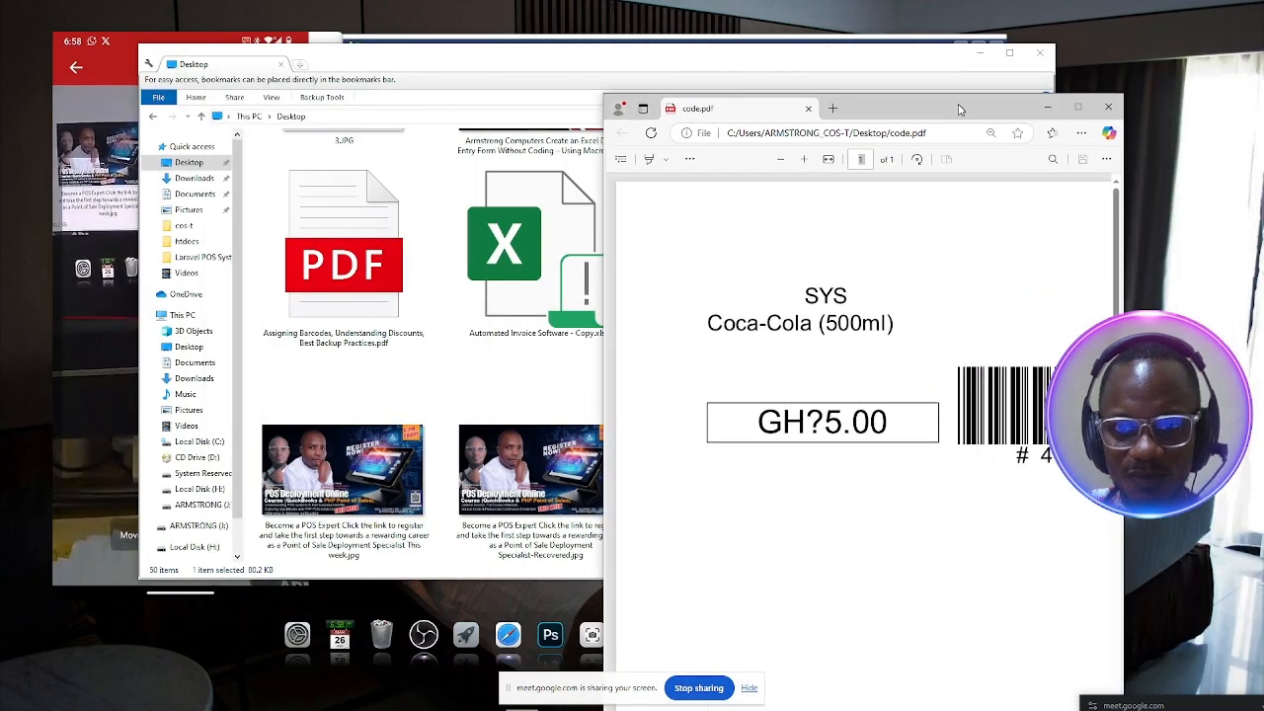
left_click(977, 56)
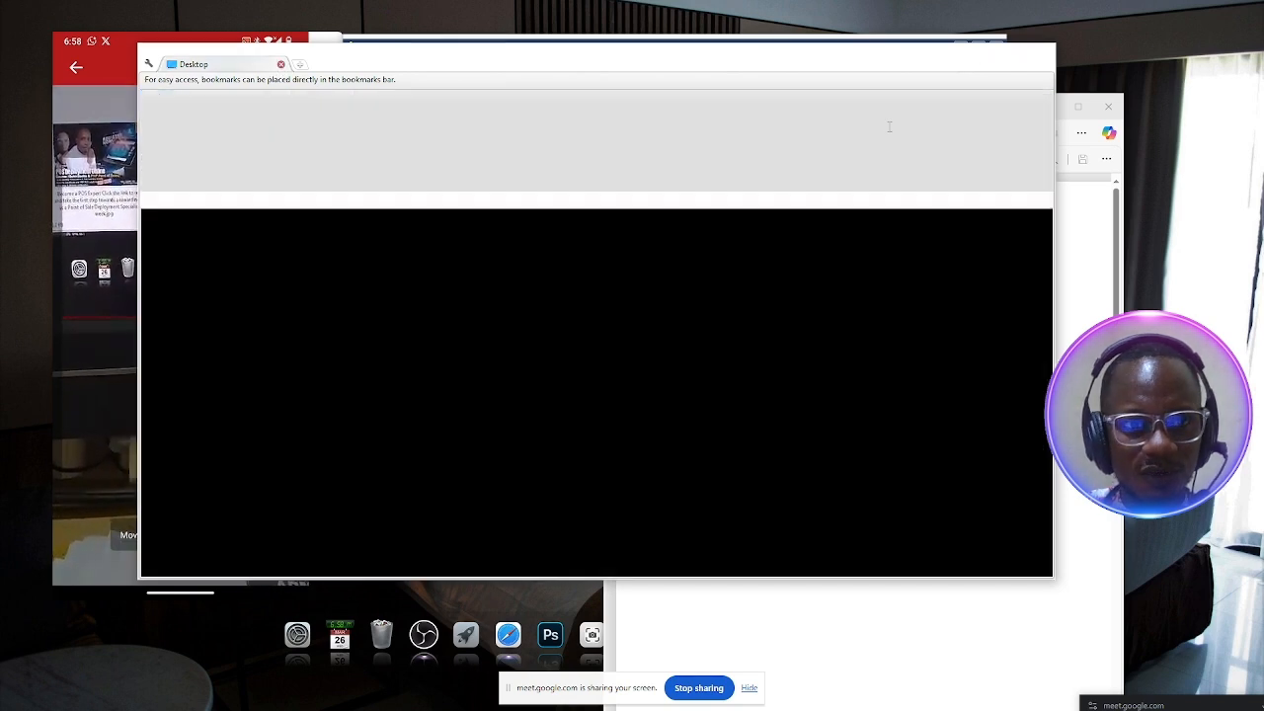
left_click(281, 64)
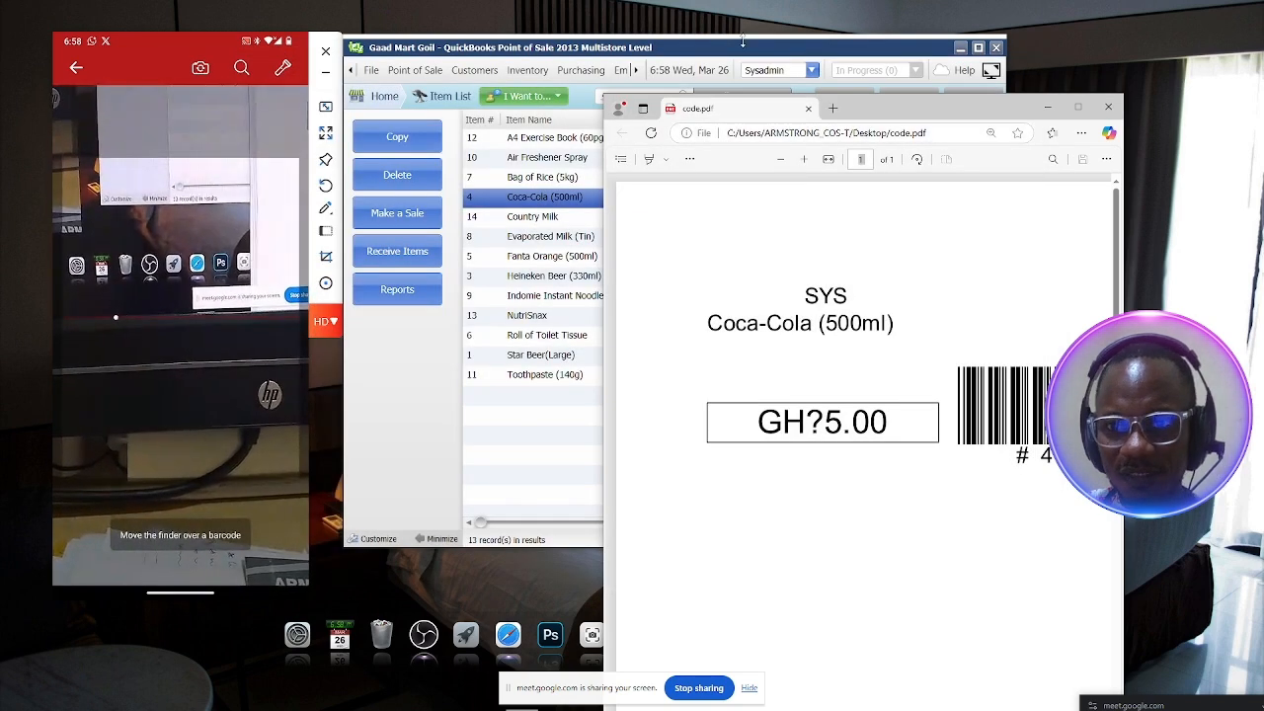
Step: Shrink the mirrored phone window and move it over the PDF, and place QuickBooks on the left side of the desktop
left_click_drag(742, 41, 681, 52)
left_click(164, 52)
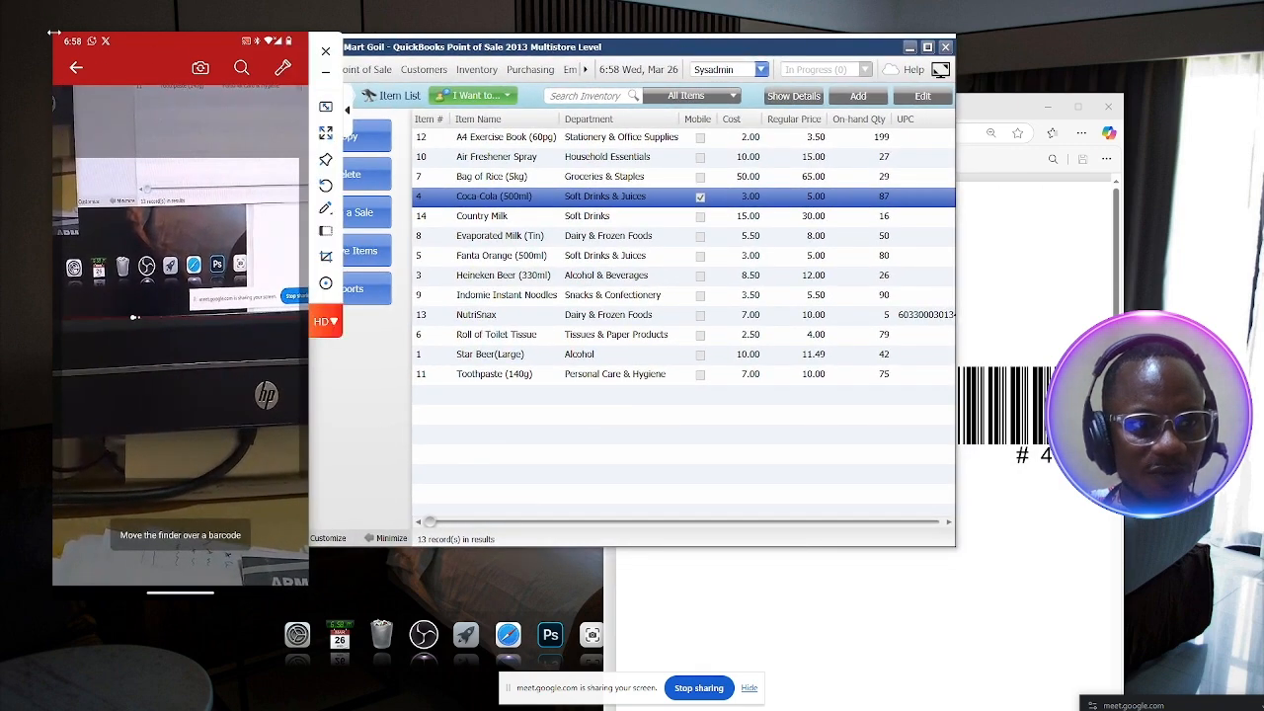
left_click_drag(54, 33, 178, 123)
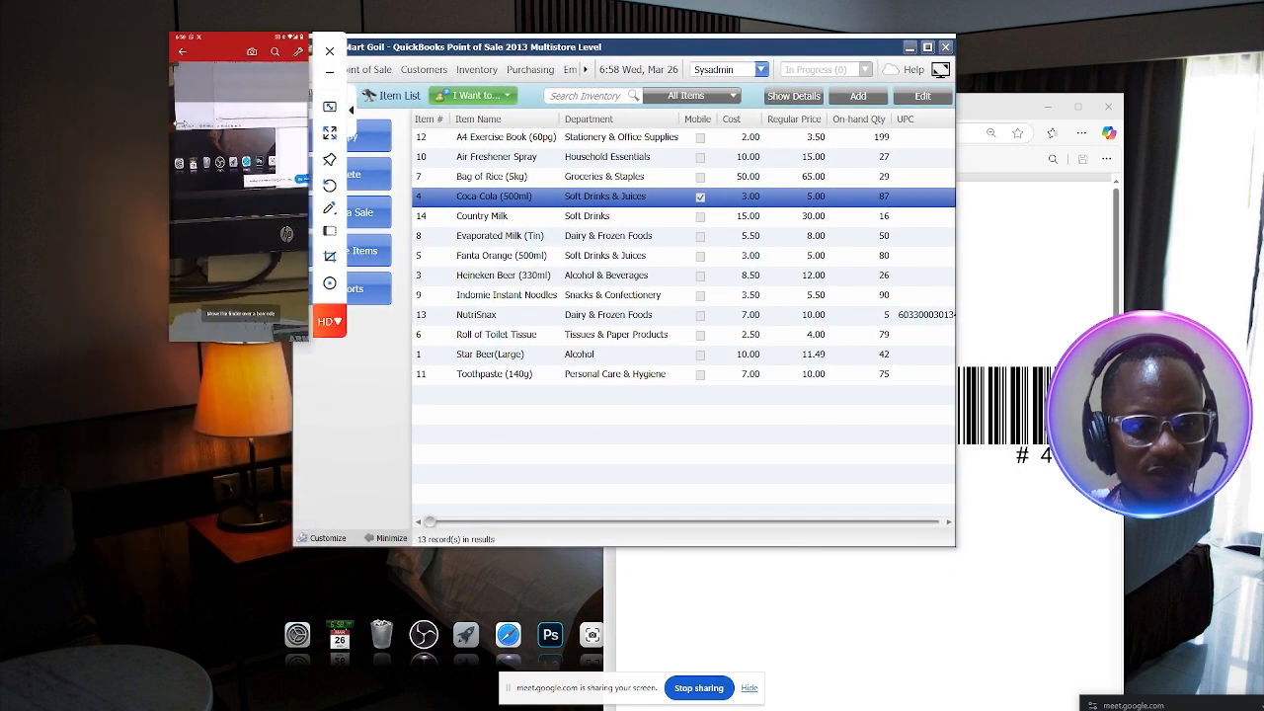
left_click_drag(219, 53, 1004, 119)
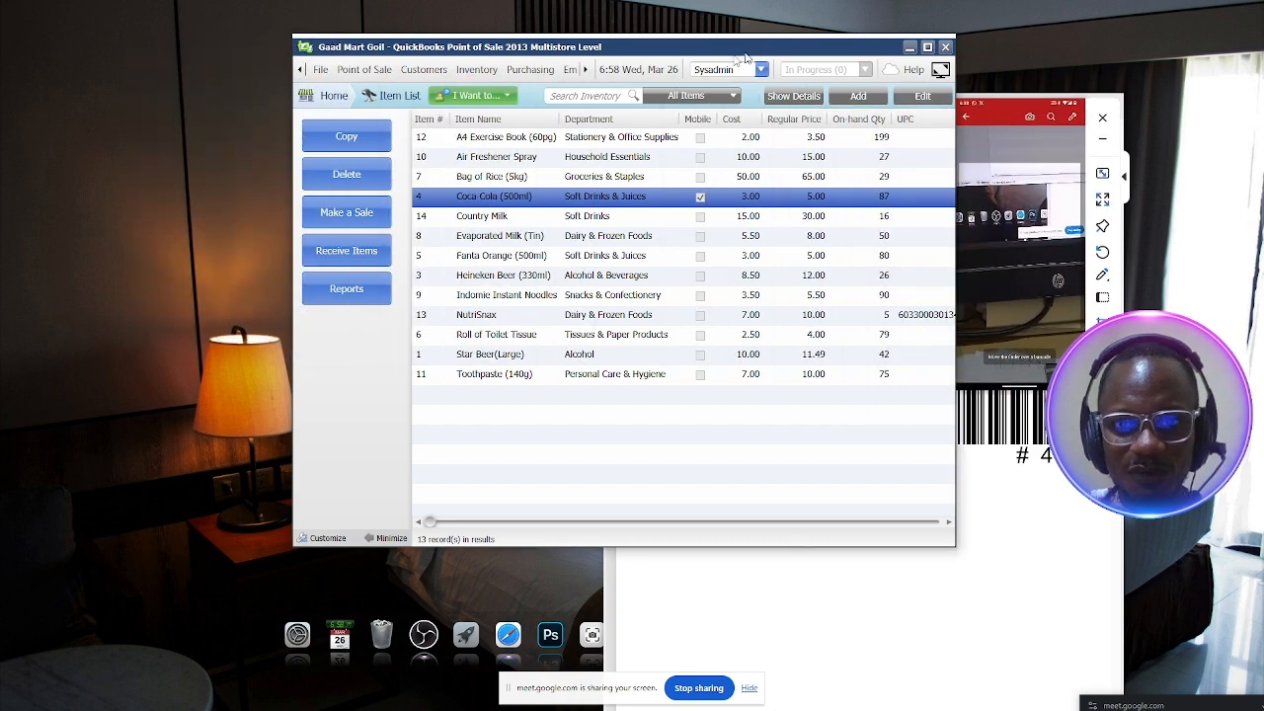
left_click_drag(745, 54, 531, 44)
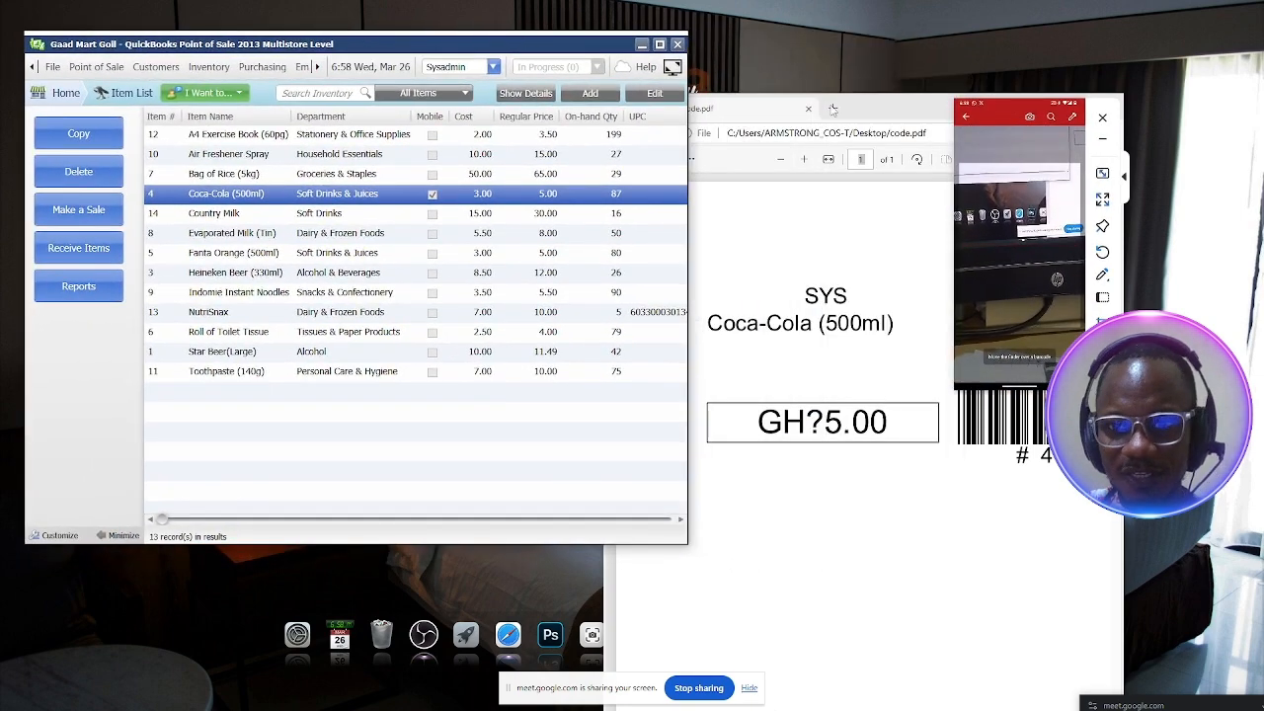
Step: Shrink the code.pdf window beside QuickBooks so it shows the Coca-Cola barcode, and place the mirrored phone window beneath it
left_click_drag(881, 113, 866, 51)
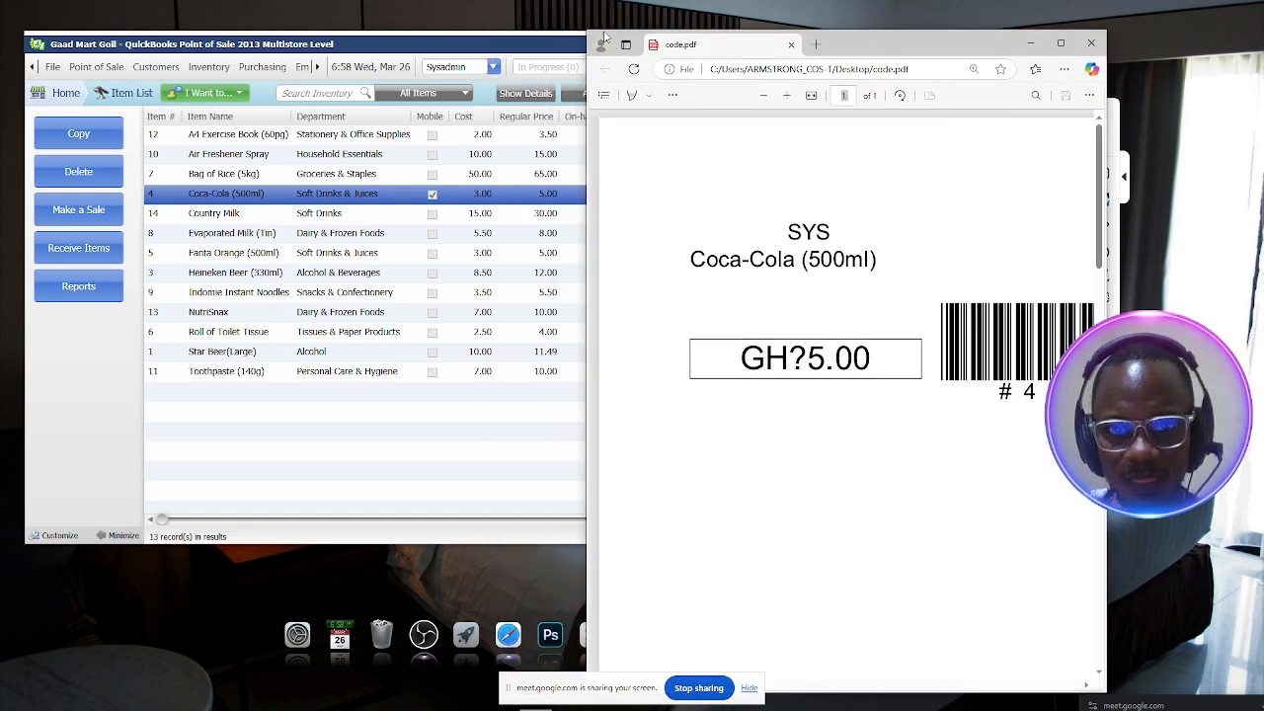
left_click_drag(585, 29, 777, 372)
left_click_drag(987, 398, 900, 49)
scroll(888, 170, "down", 3)
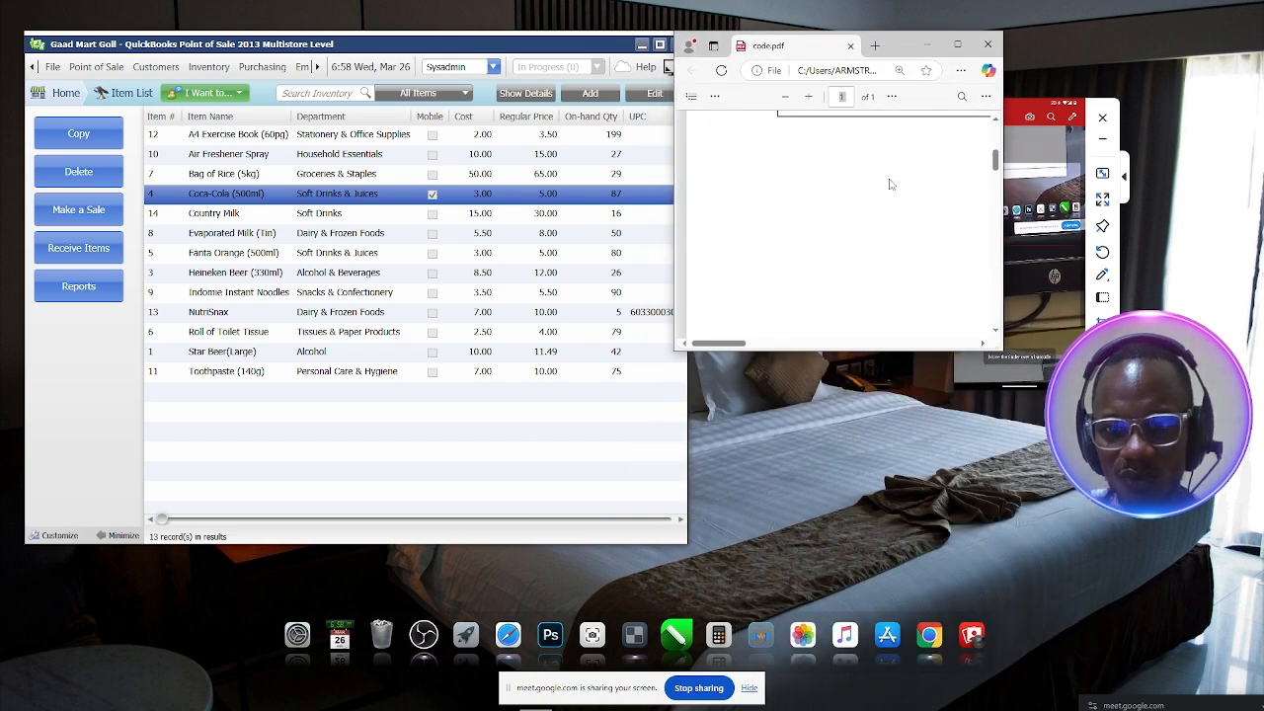
scroll(888, 184, "up", 2)
scroll(876, 215, "up", 1)
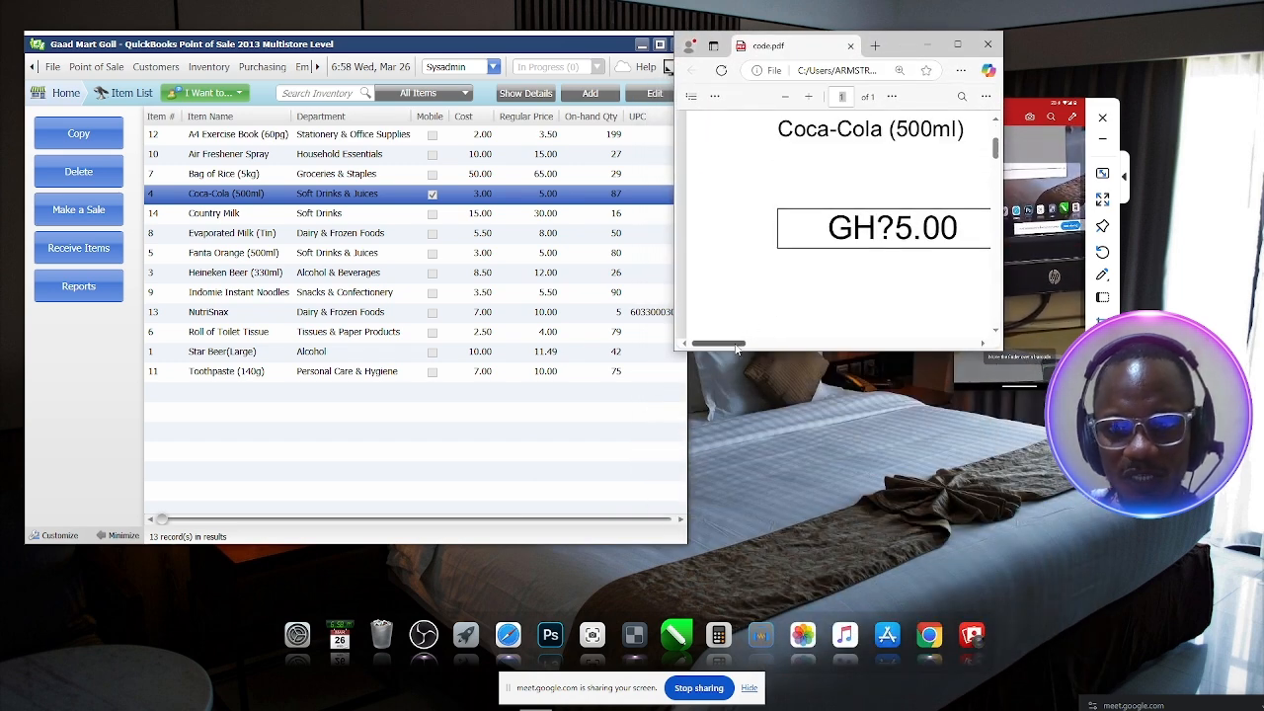
left_click_drag(736, 343, 777, 353)
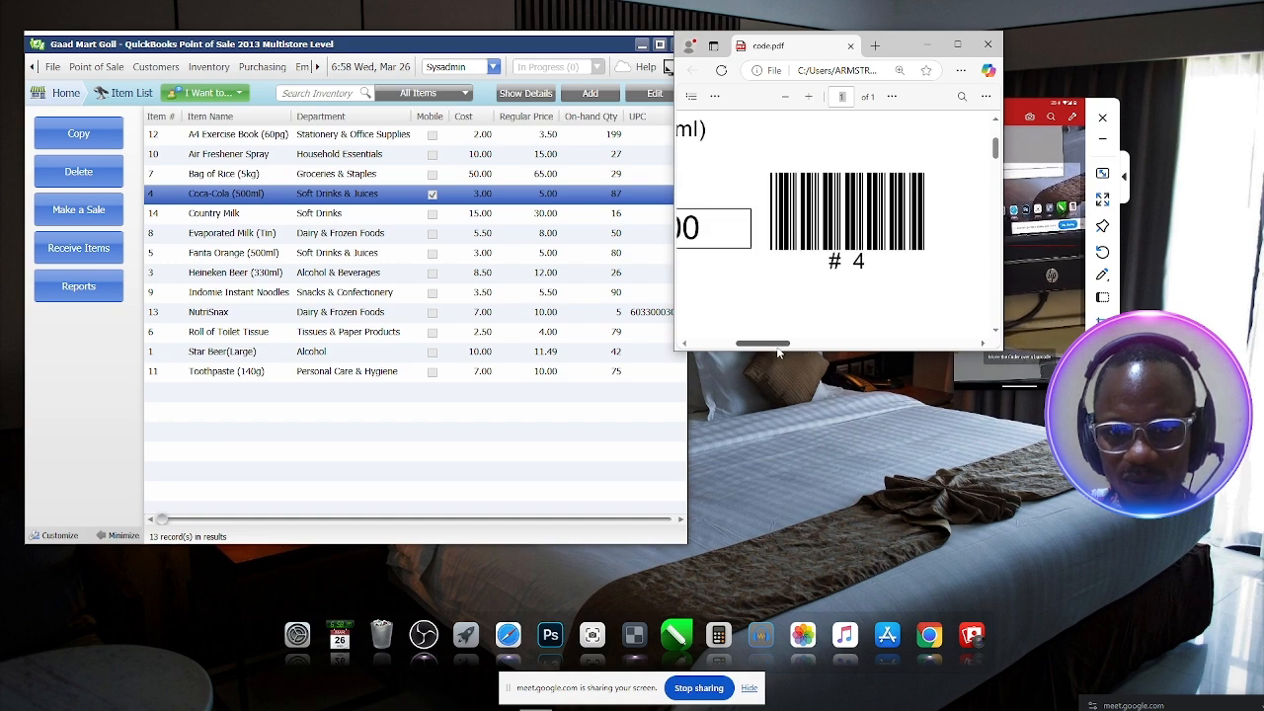
left_click(1019, 119)
left_click_drag(1019, 119, 758, 332)
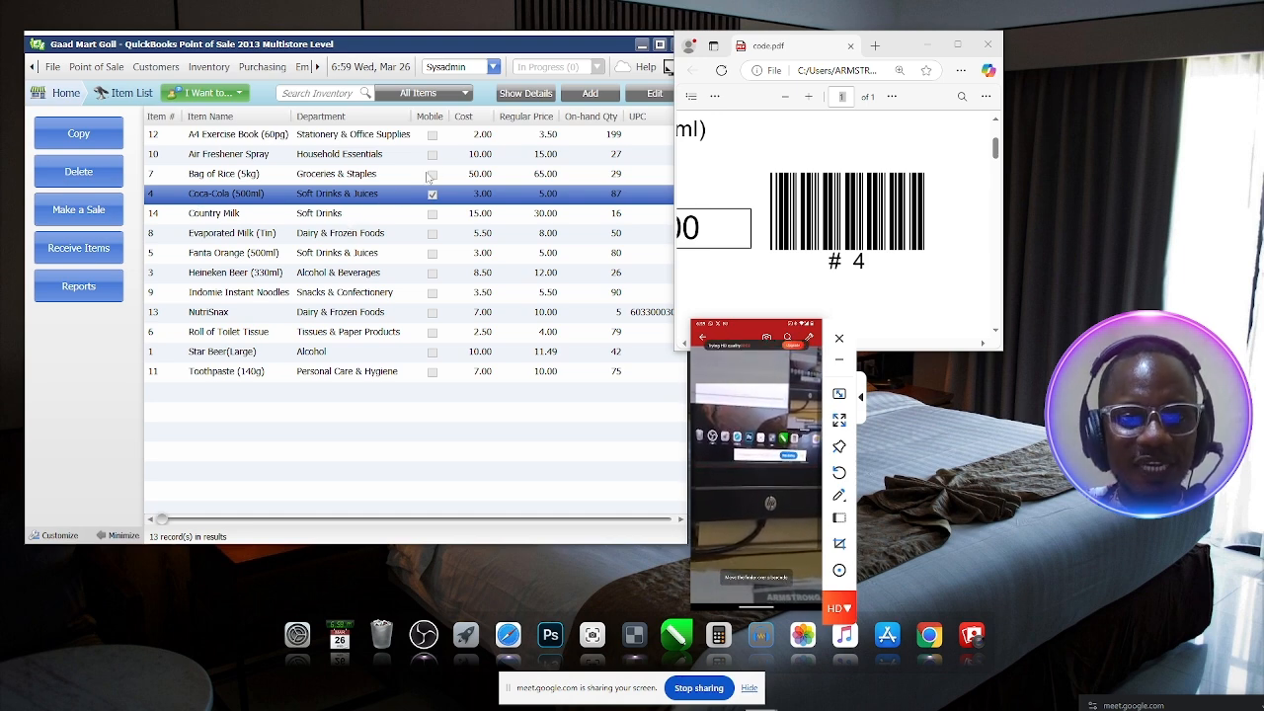
left_click(491, 50)
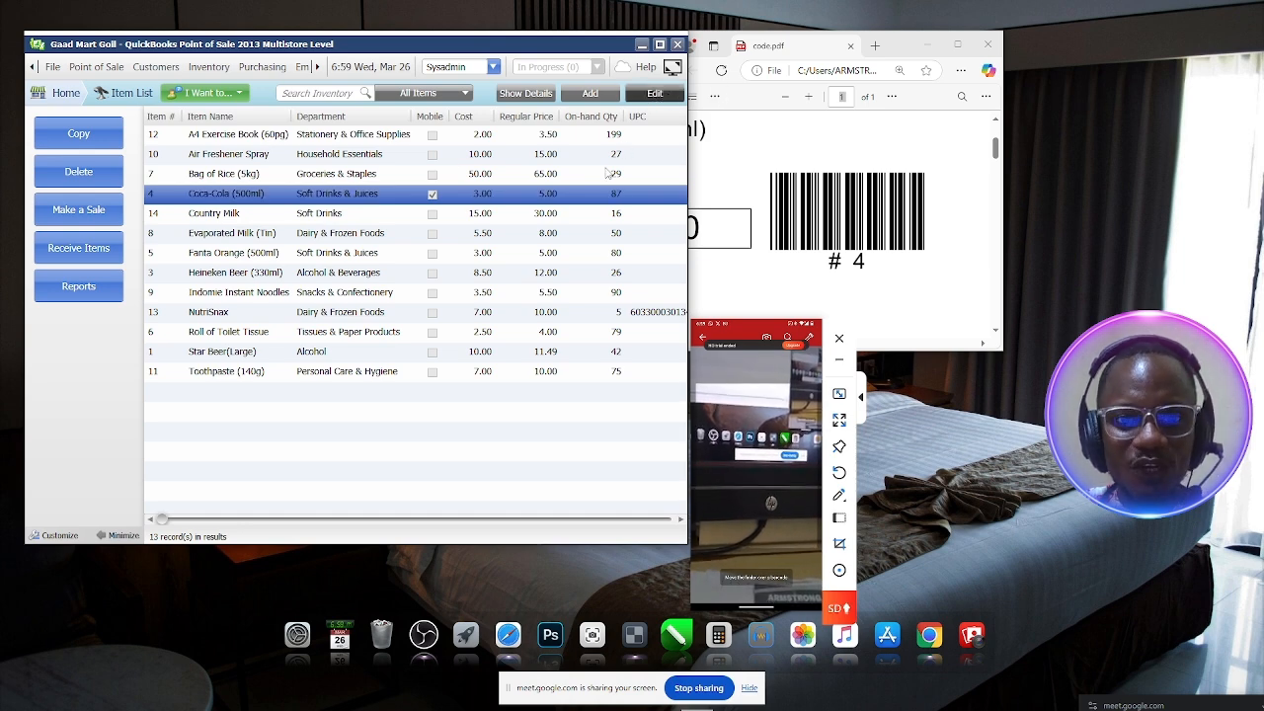
double_click(277, 201)
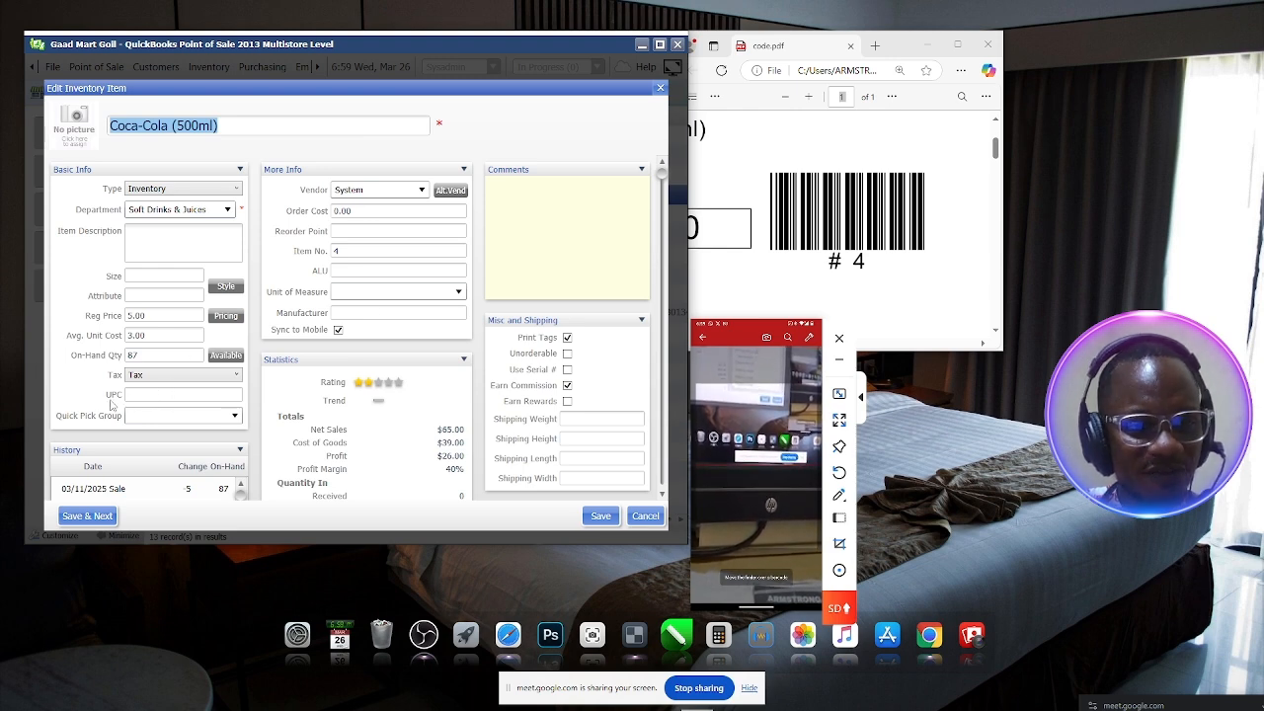
left_click(143, 392)
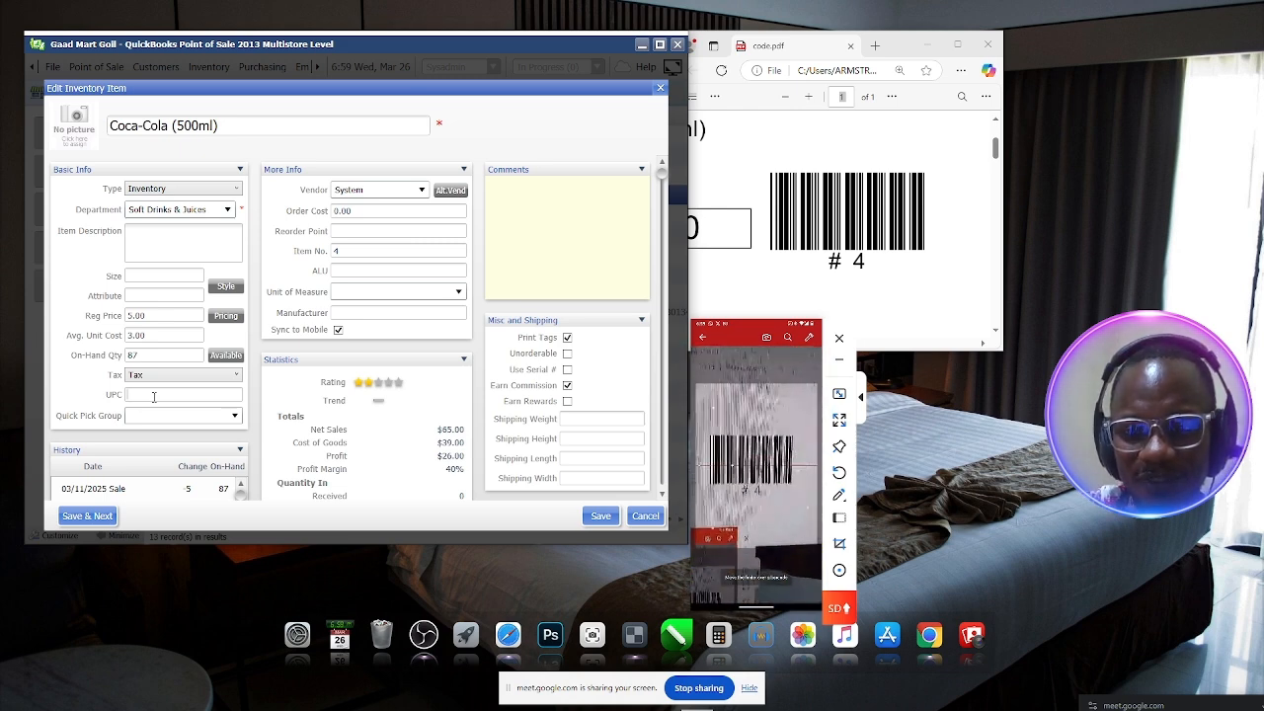
type("000000000048")
key("Return")
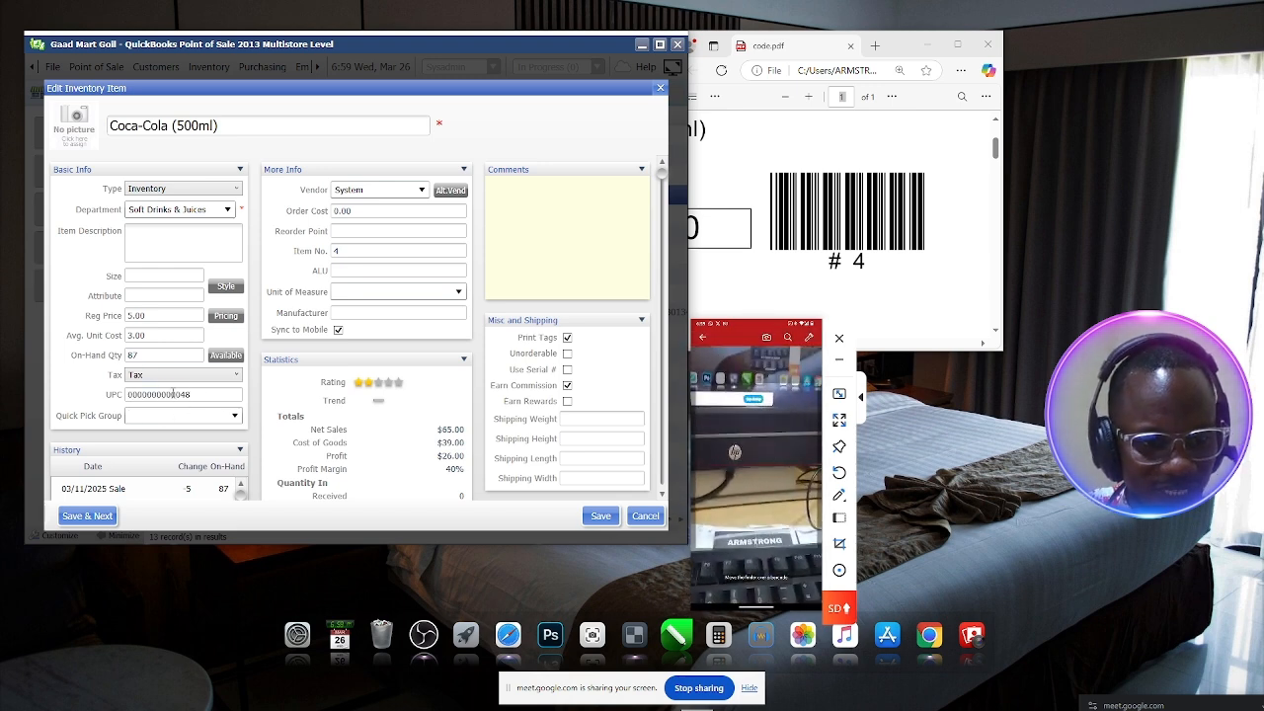
mouse_move(202, 393)
left_mouse_down()
mouse_move(160, 394)
mouse_move(191, 393)
left_mouse_up()
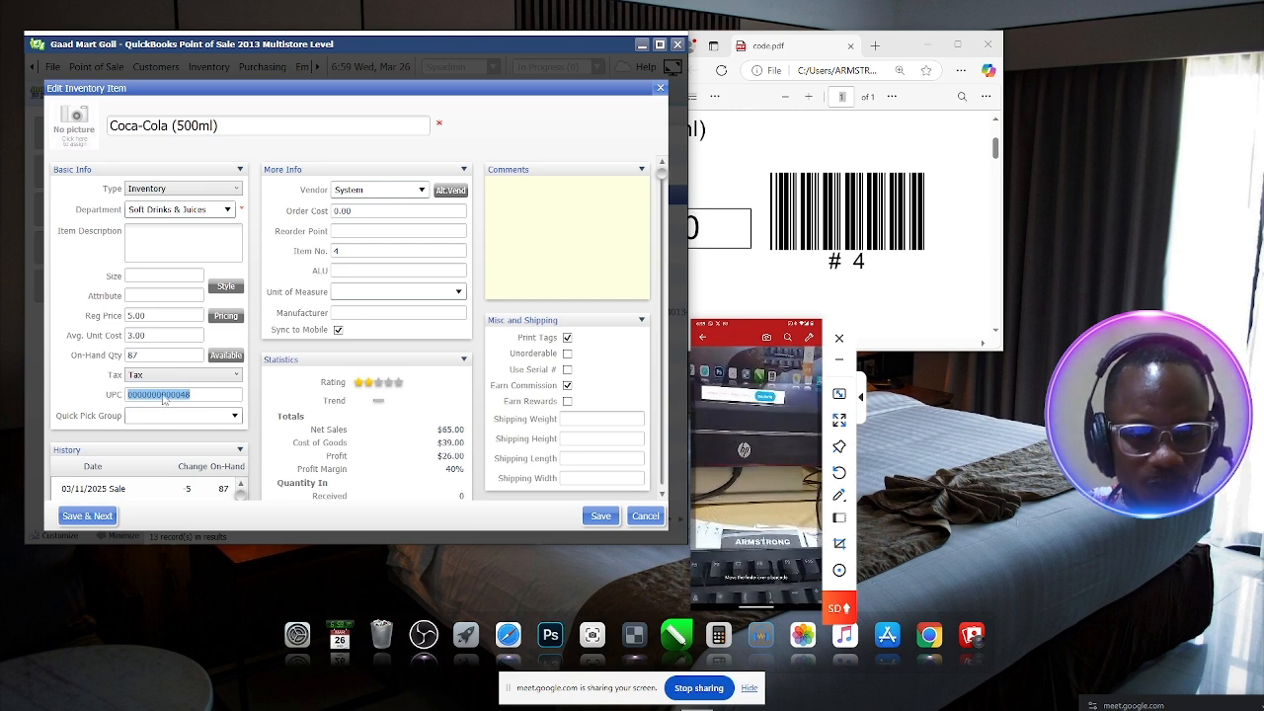
left_click(599, 517)
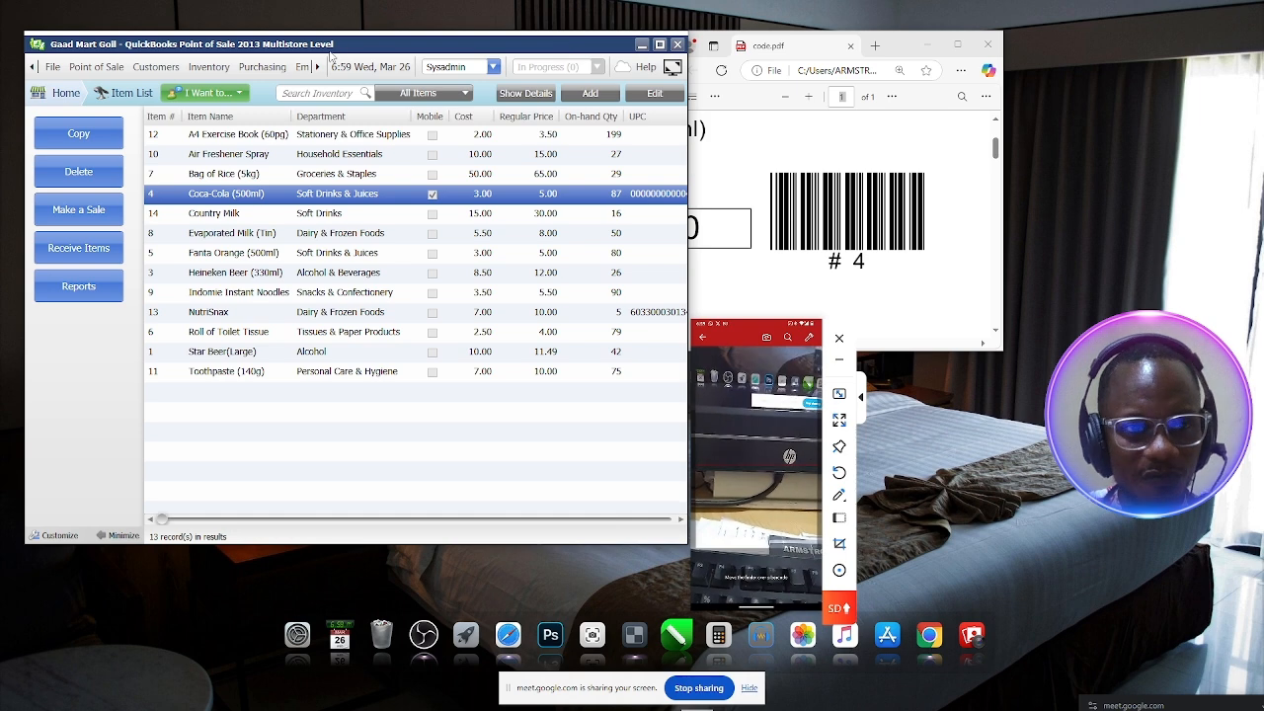
left_click(660, 44)
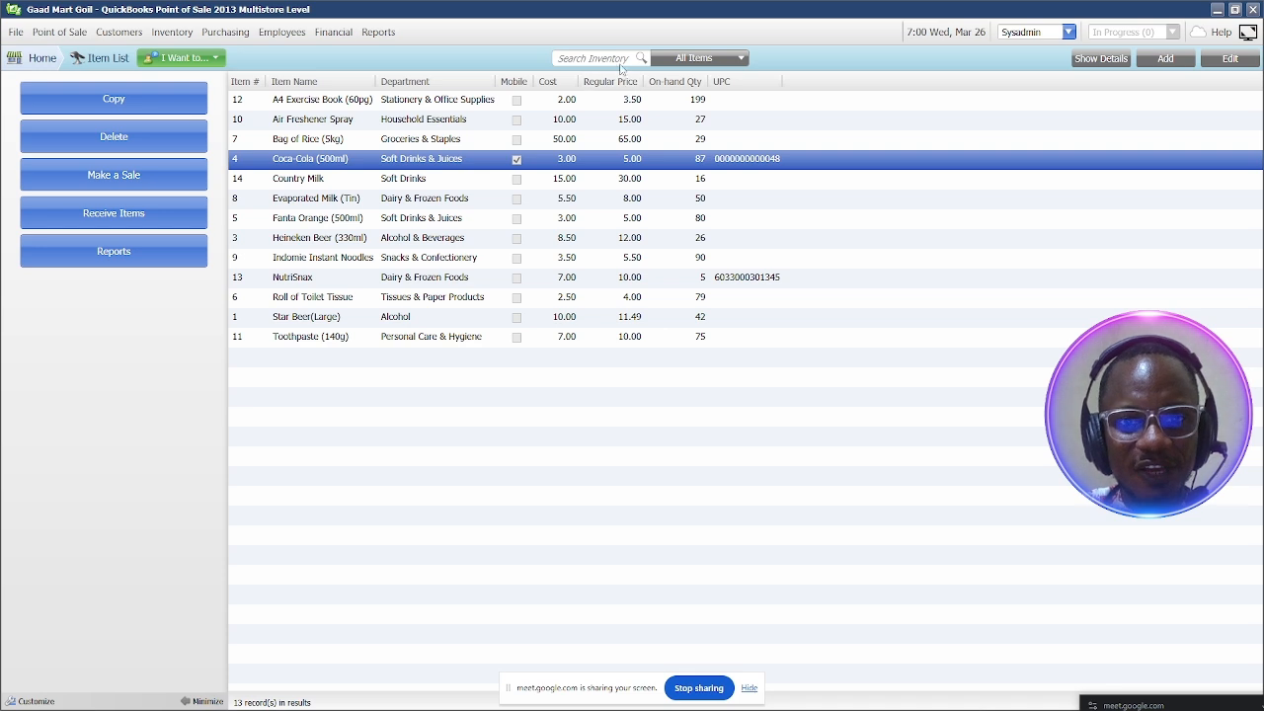
left_click(561, 58)
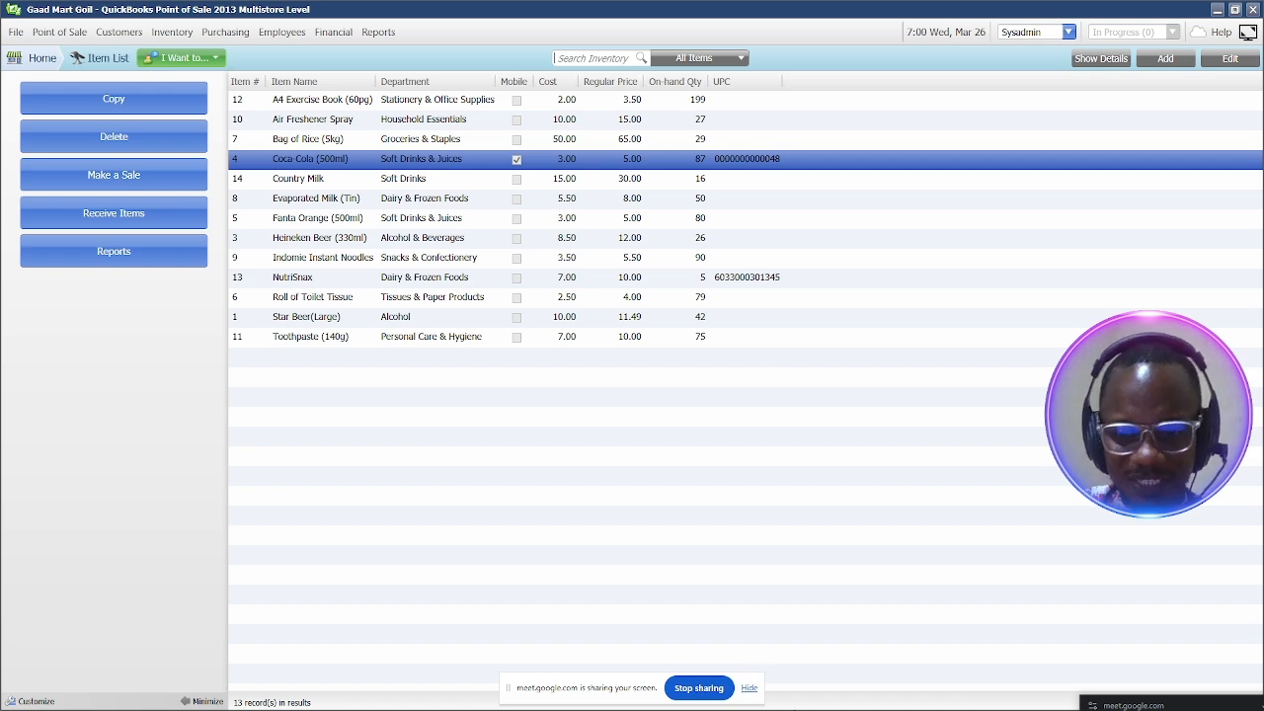
left_click_drag(801, 706, 1067, 196)
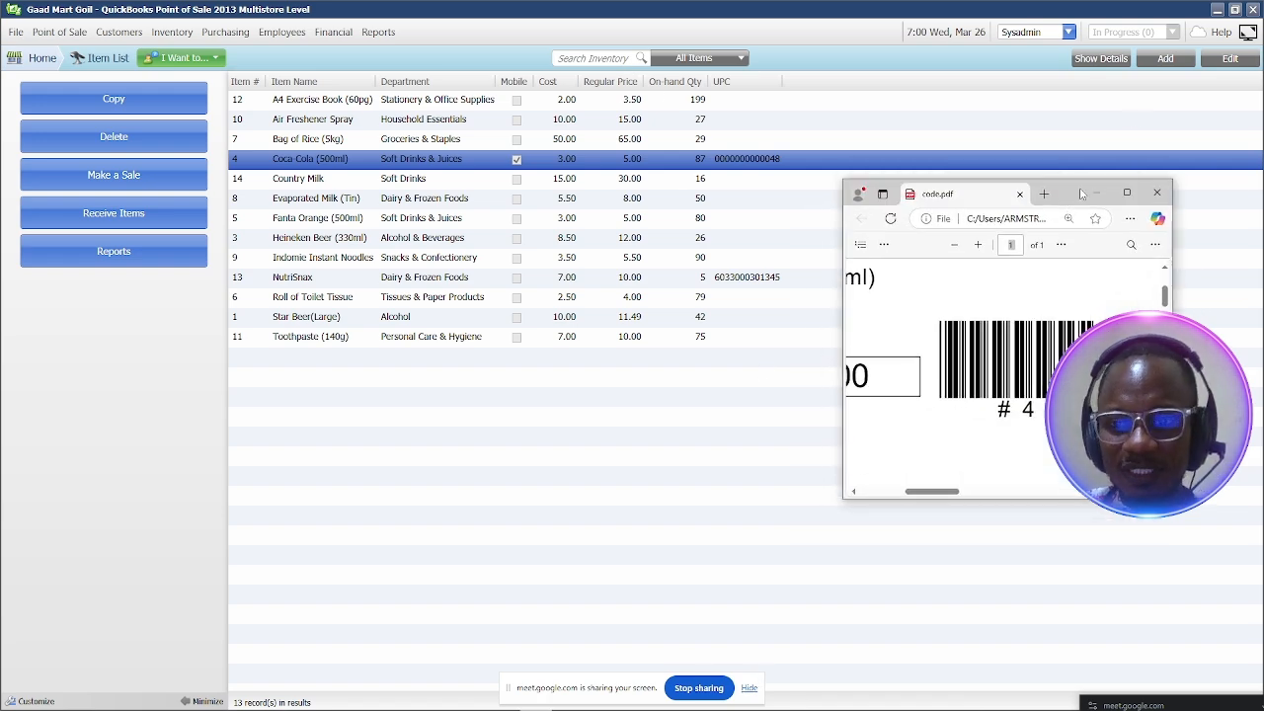
left_click(1234, 9)
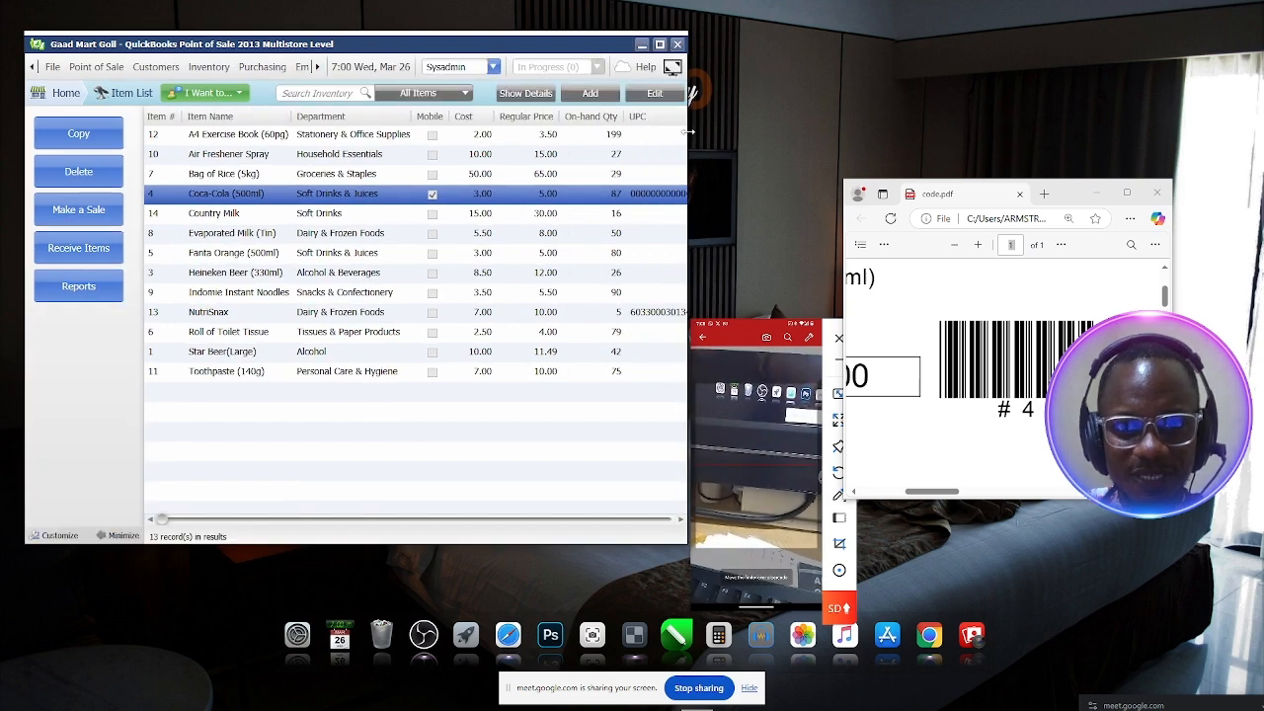
Step: Widen the QuickBooks window to show the full UPC column and place the code.pdf window next to it
left_click_drag(760, 128, 828, 131)
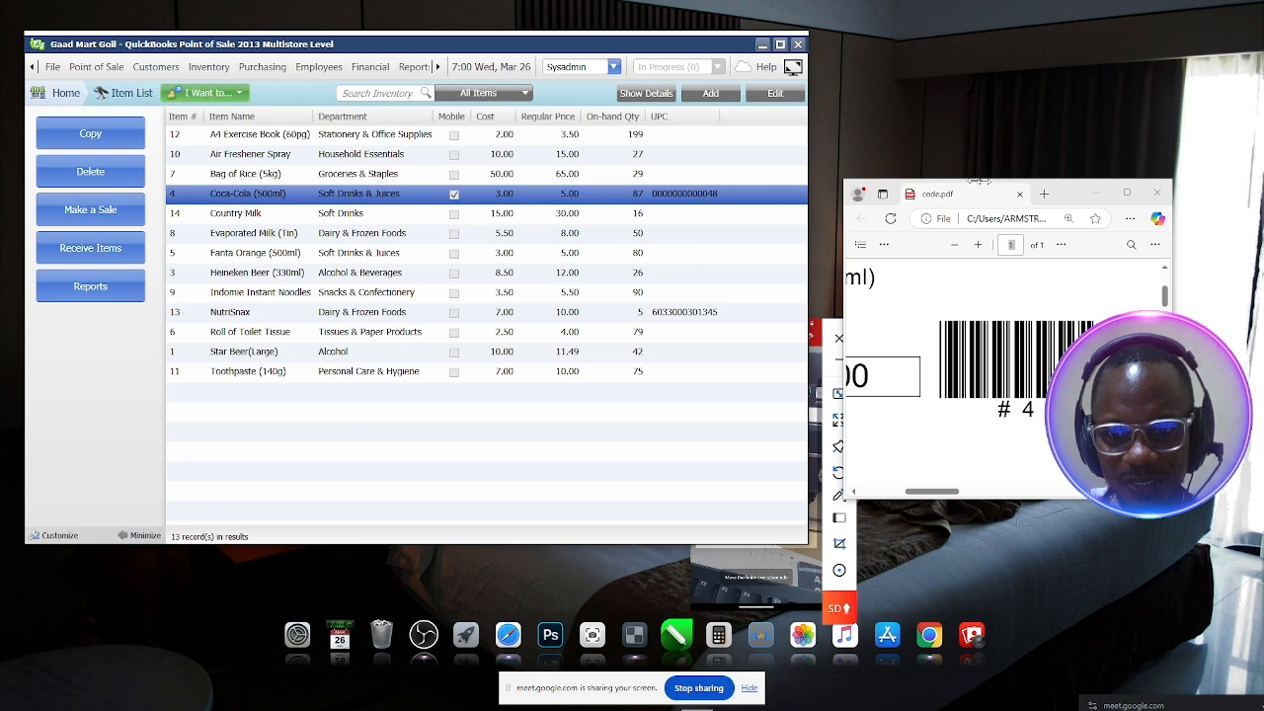
left_click_drag(1065, 193, 1006, 39)
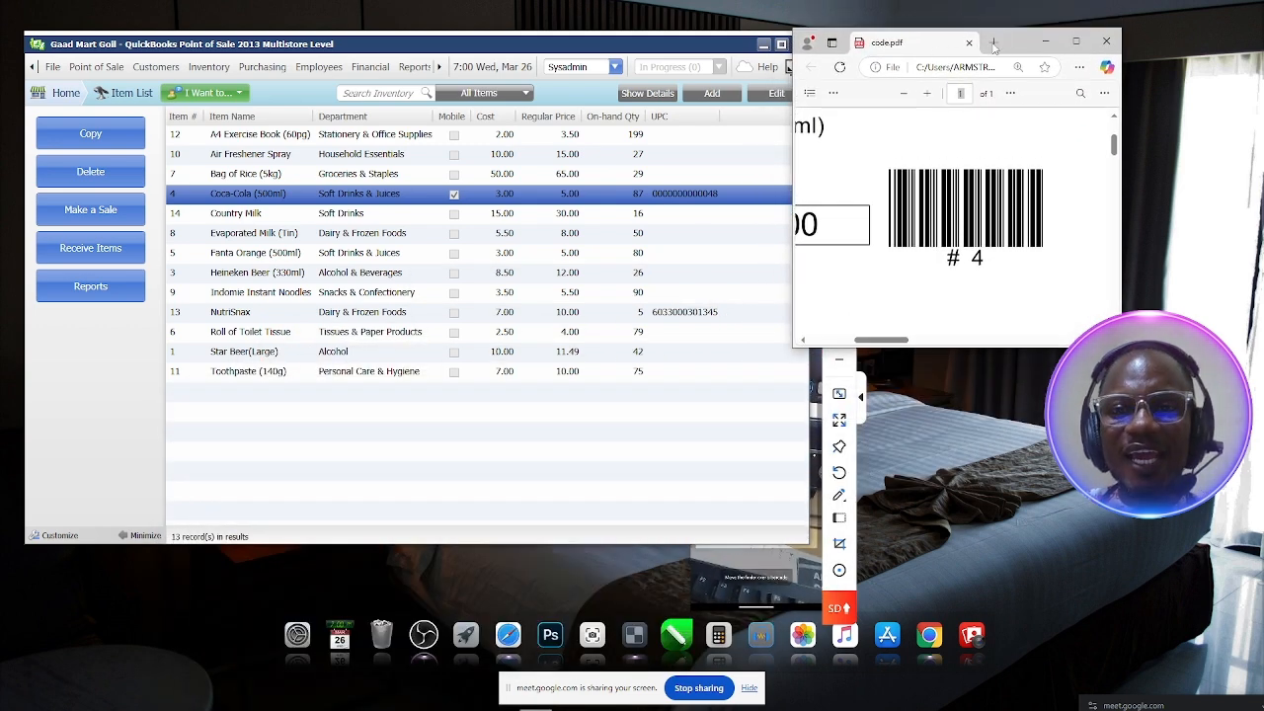
Step: Move the mirrored phone window out from behind QuickBooks and search the inventory for 00004
left_click(409, 92)
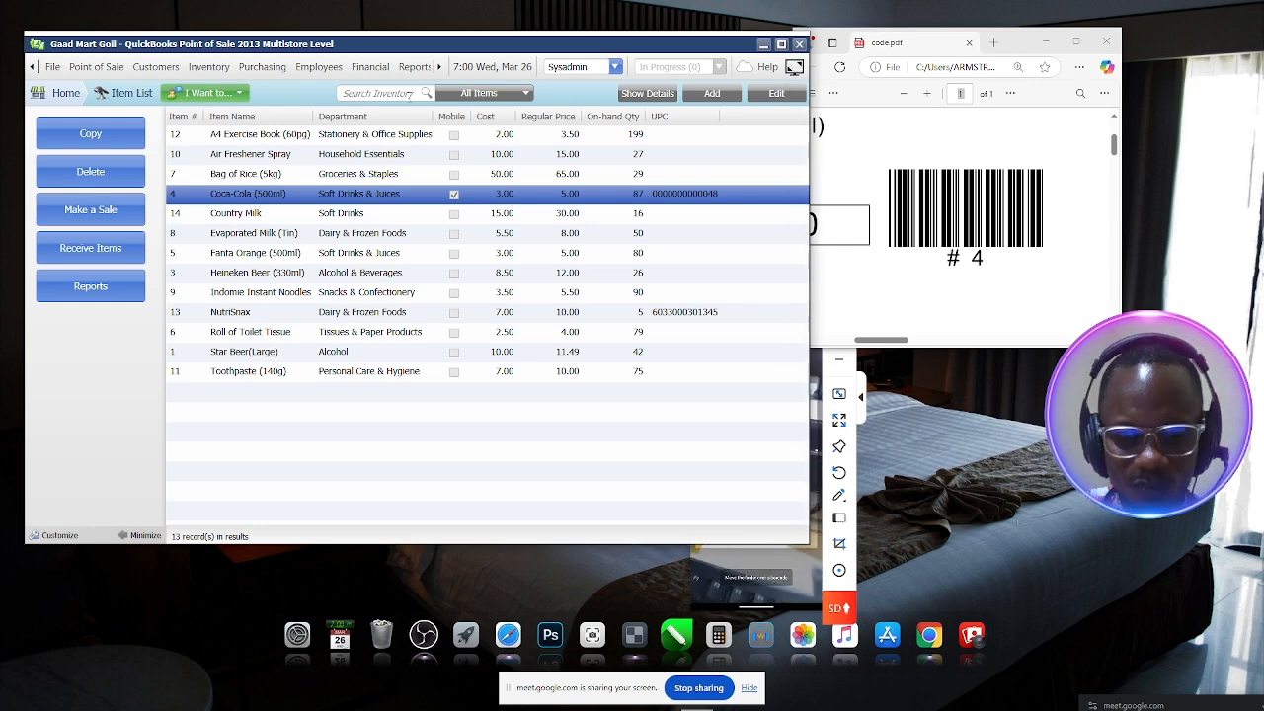
left_click(758, 566)
left_click_drag(746, 334, 860, 341)
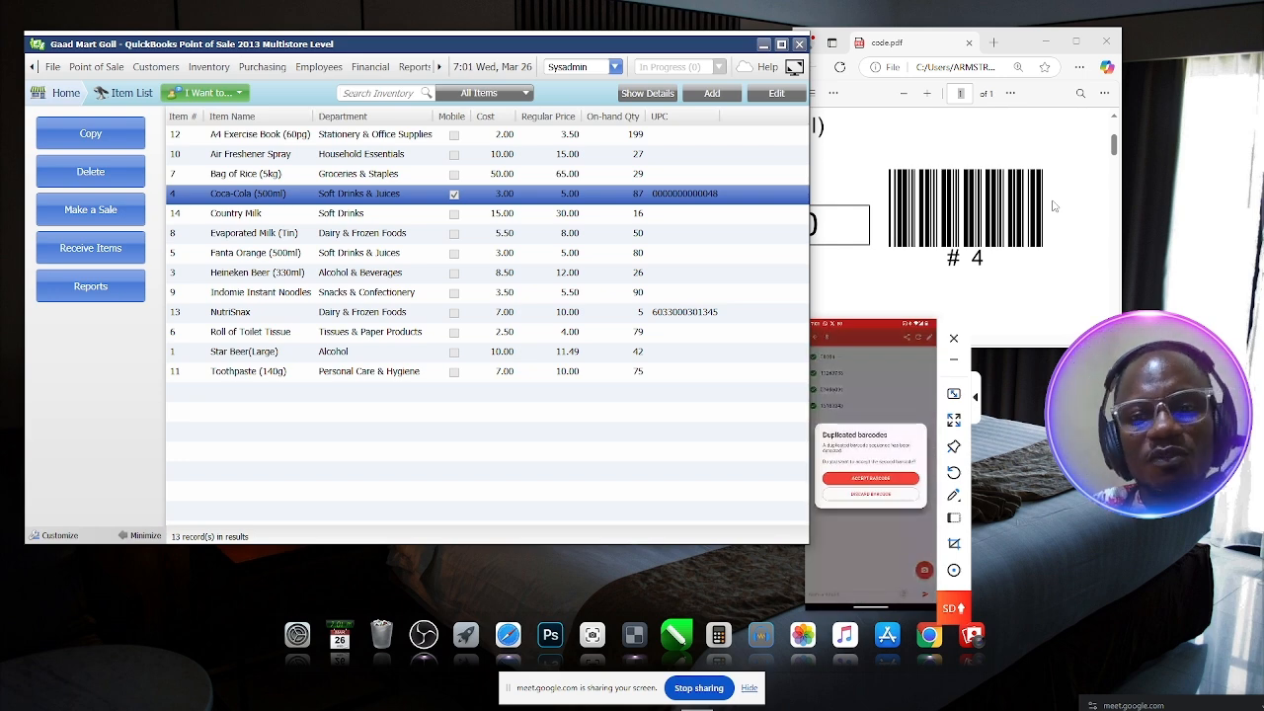
type("00004")
key("Return")
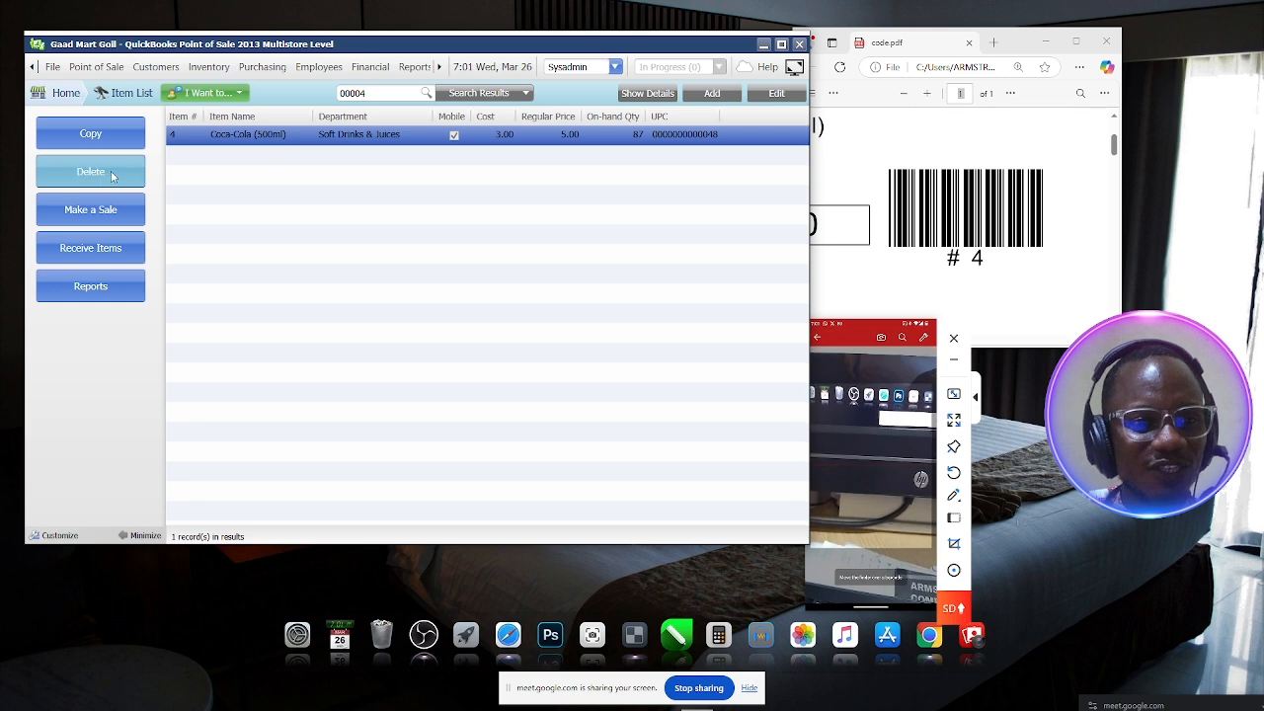
Step: Start a new sale from the home page and scan the Coca-Cola (500ml) barcode onto the sales receipt
left_click(56, 94)
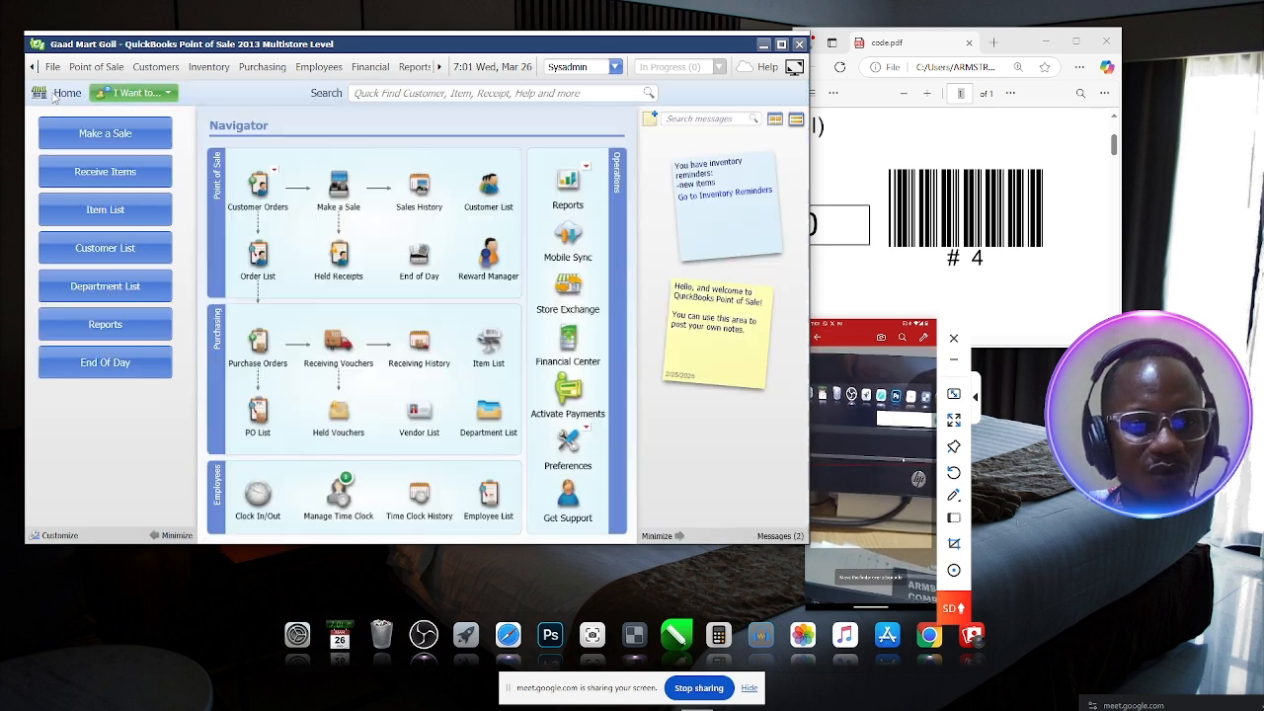
left_click(339, 195)
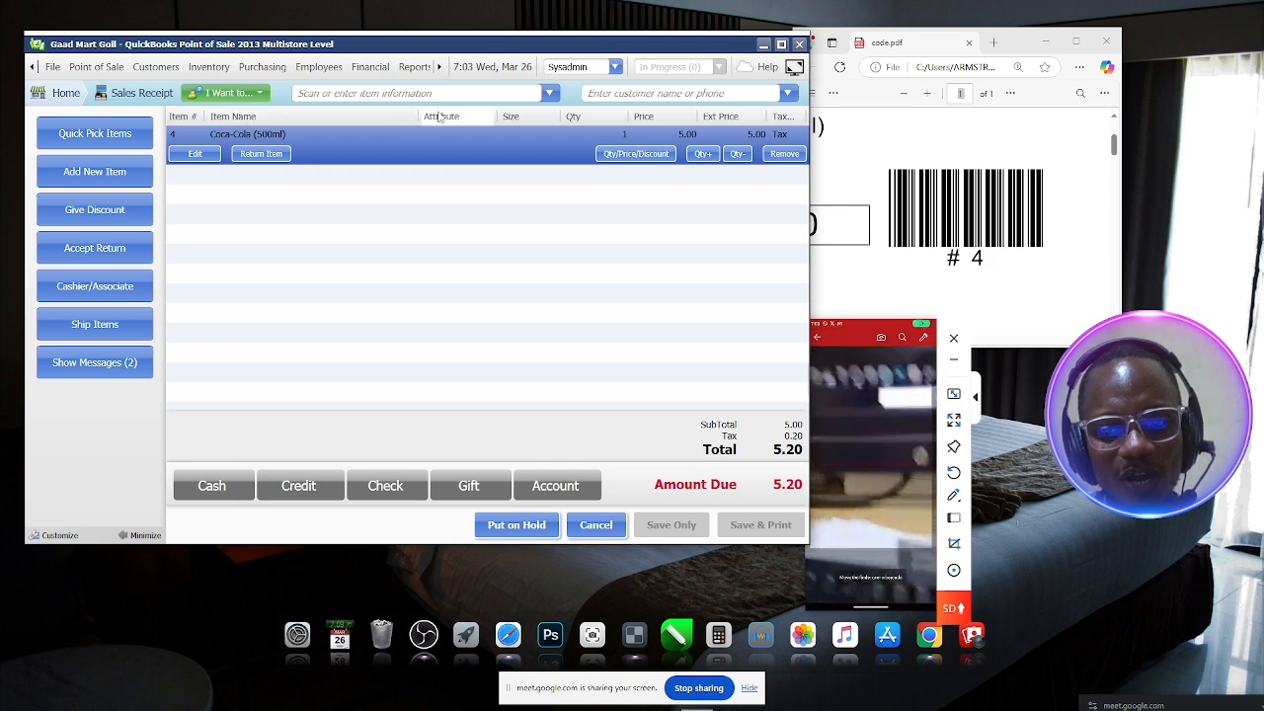
Step: Record a cash payment of 5.20 for the Coca-Cola sale and save the receipt for printing
left_click(213, 487)
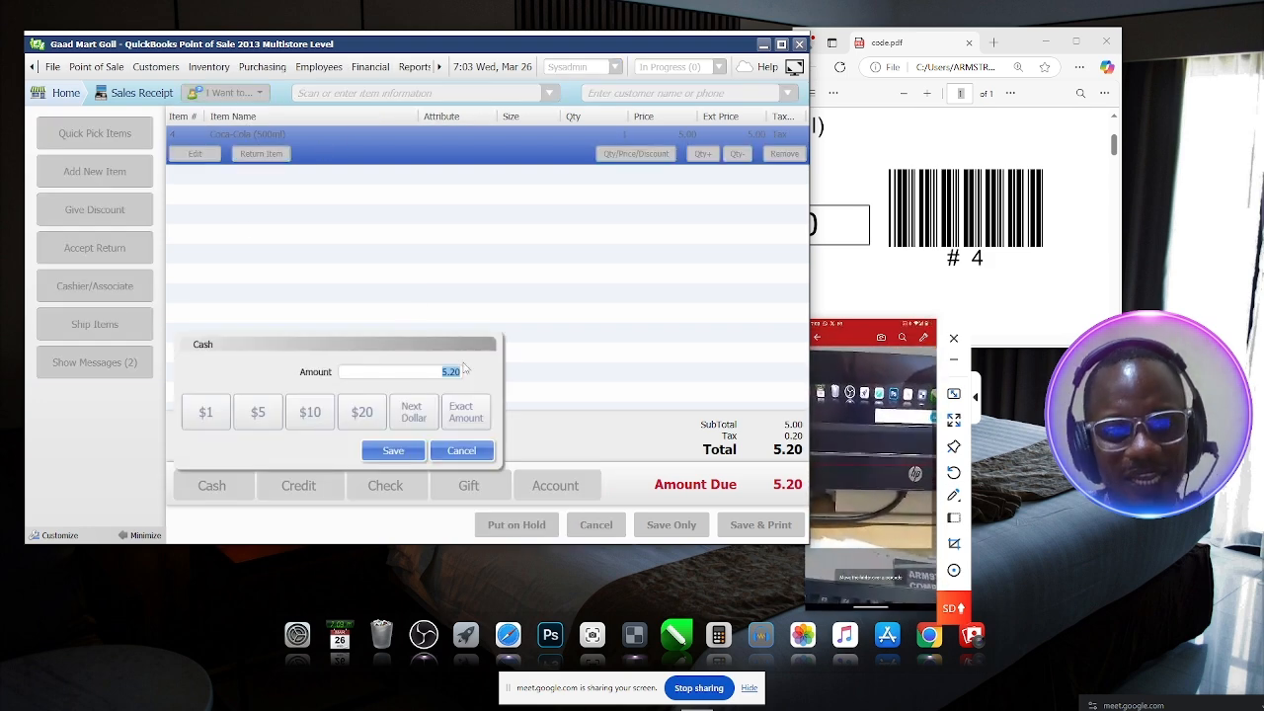
left_click(393, 450)
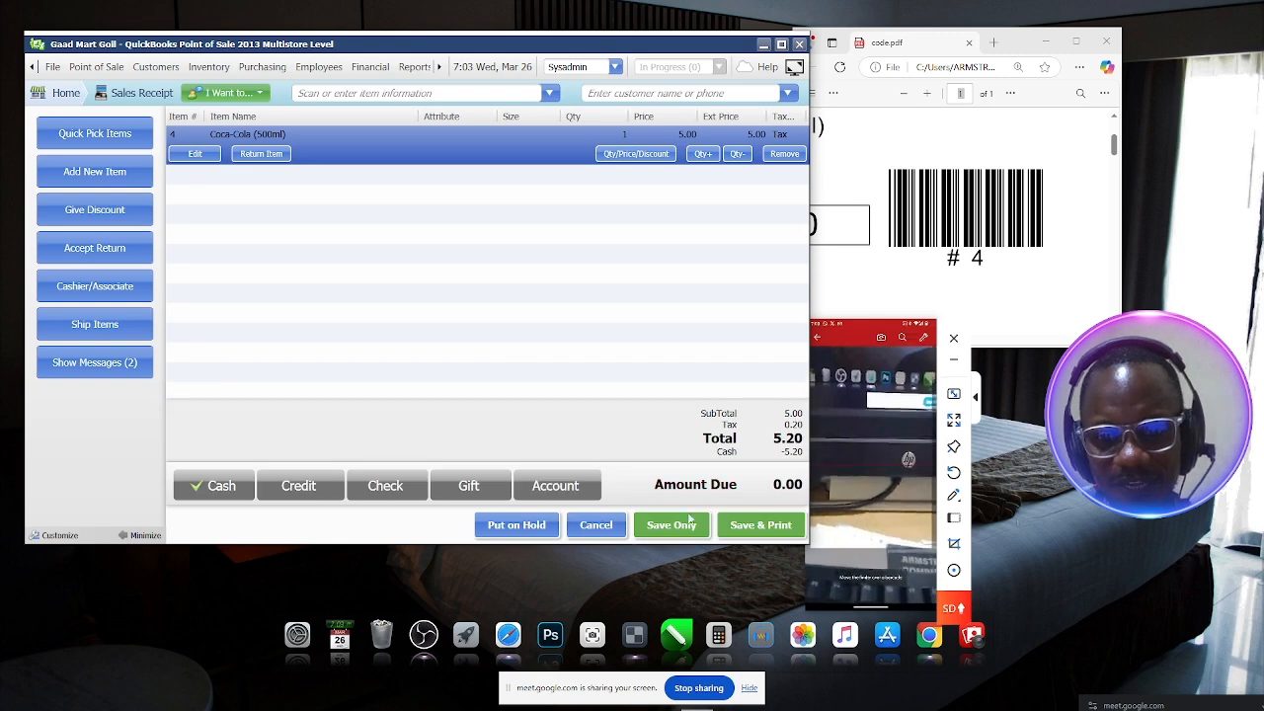
left_click(748, 526)
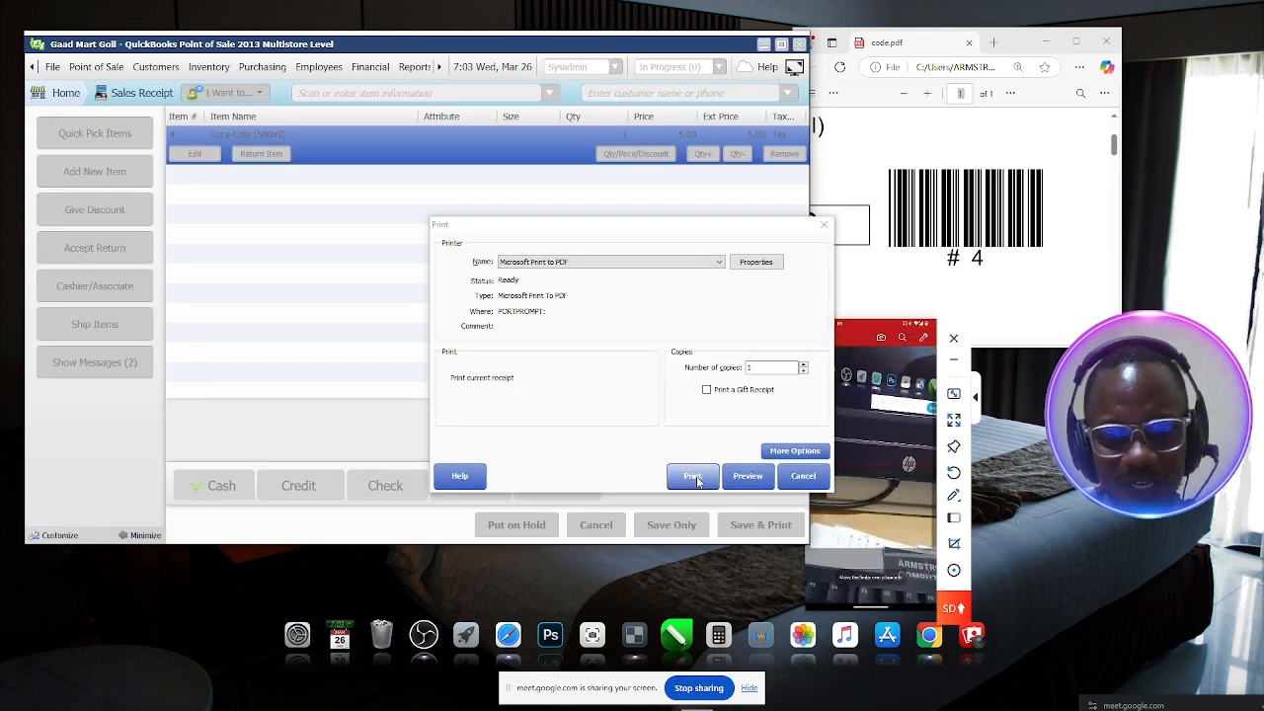
Step: Preview the Coca-Cola sales receipt, enlarge it to 125%, and close the preview
left_click(745, 479)
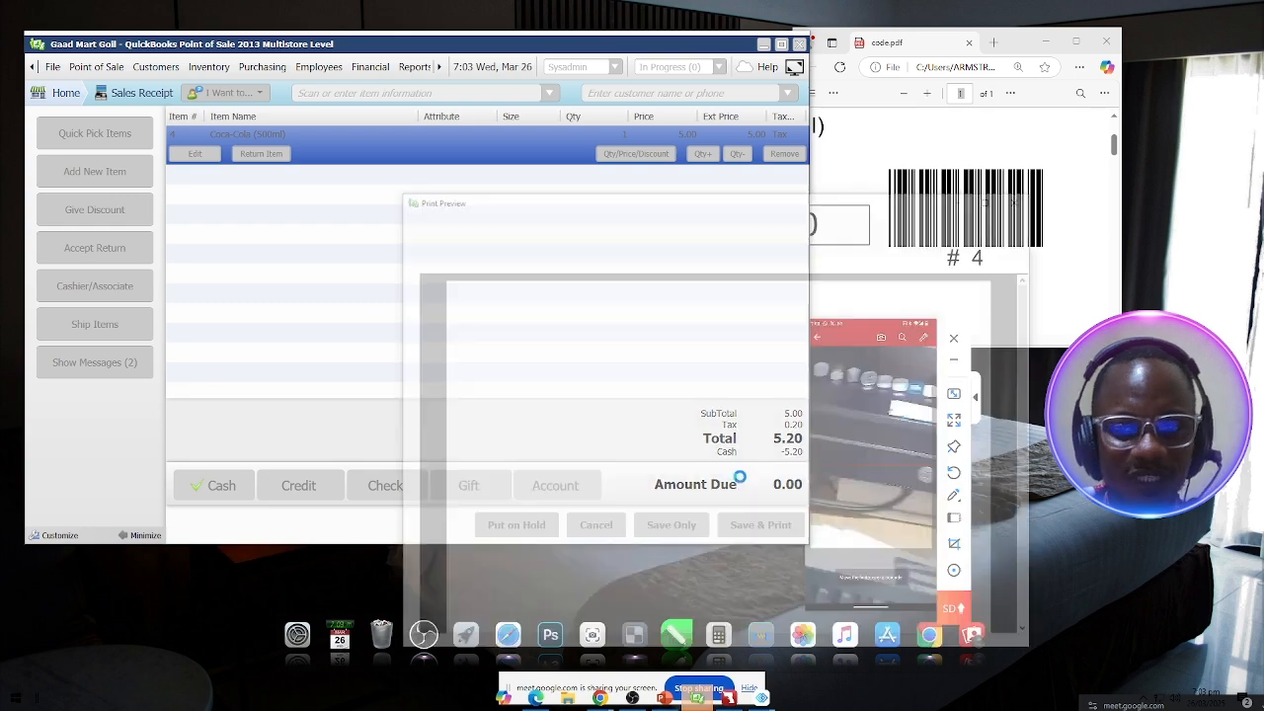
left_click_drag(675, 198, 631, 138)
left_click(845, 168)
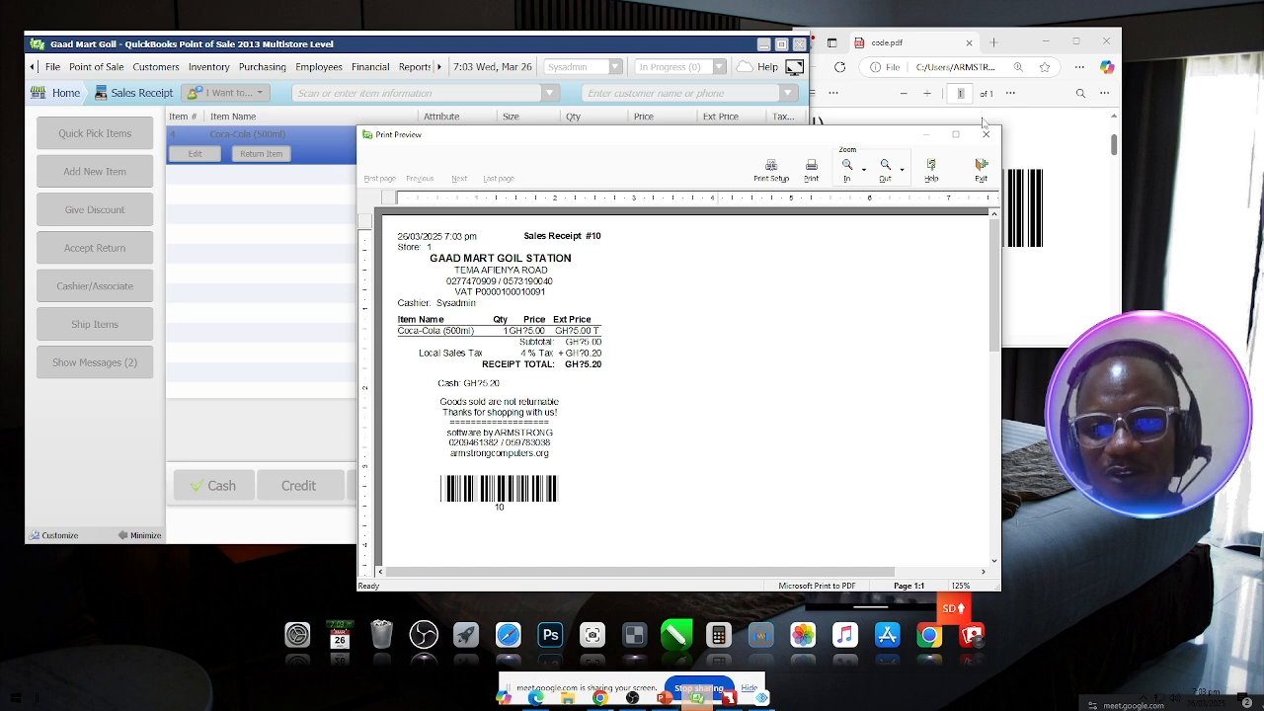
left_click(985, 134)
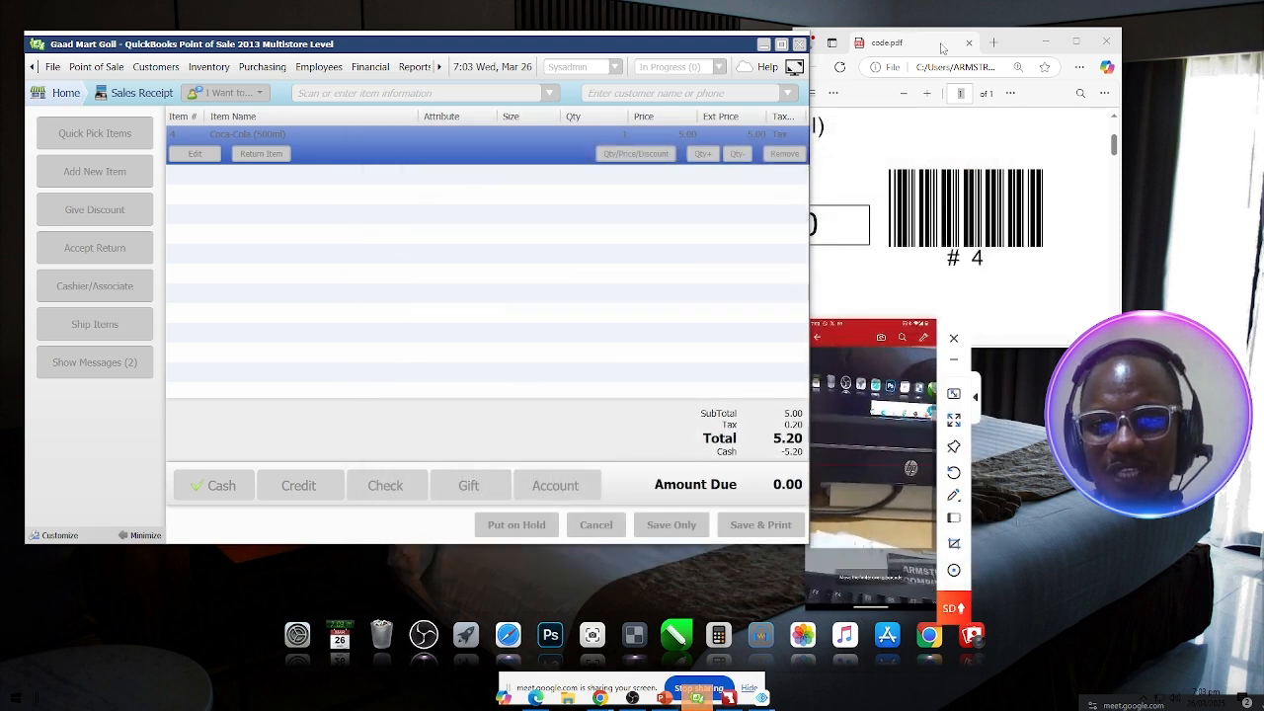
left_click(1024, 48)
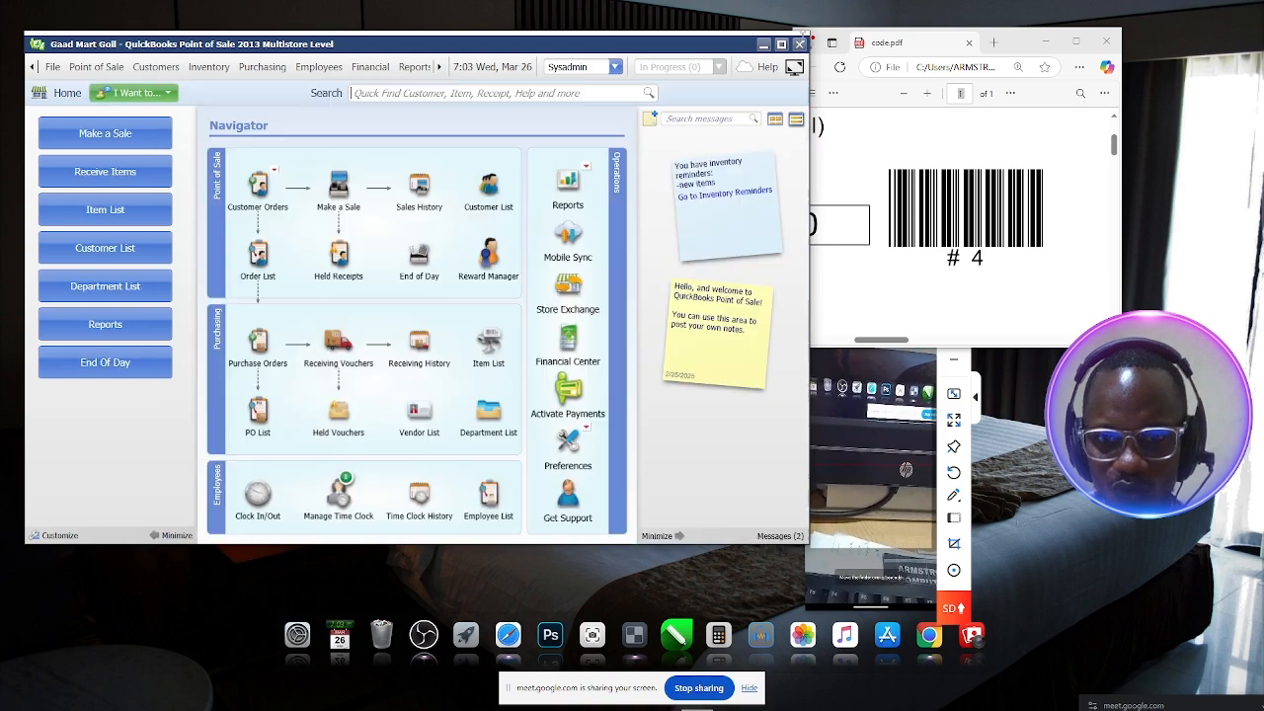
Step: Maximize the QuickBooks window and open the item list from the home page
left_click(781, 44)
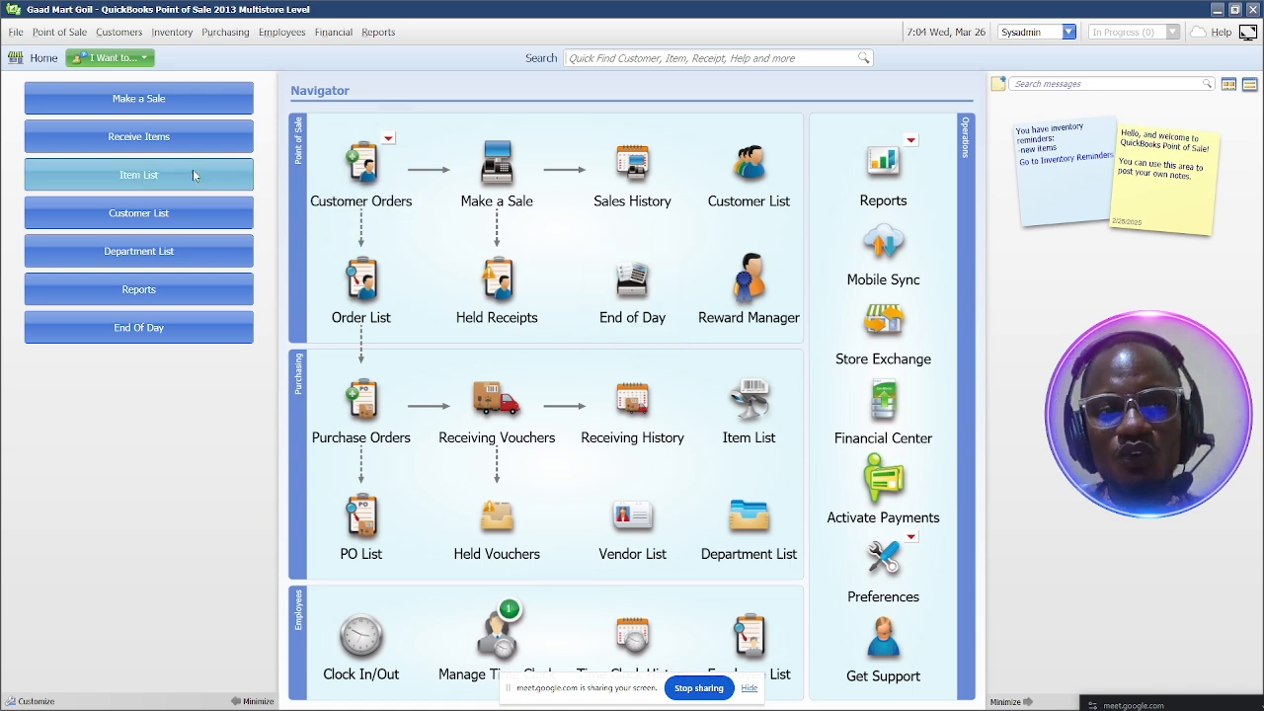
left_click(138, 175)
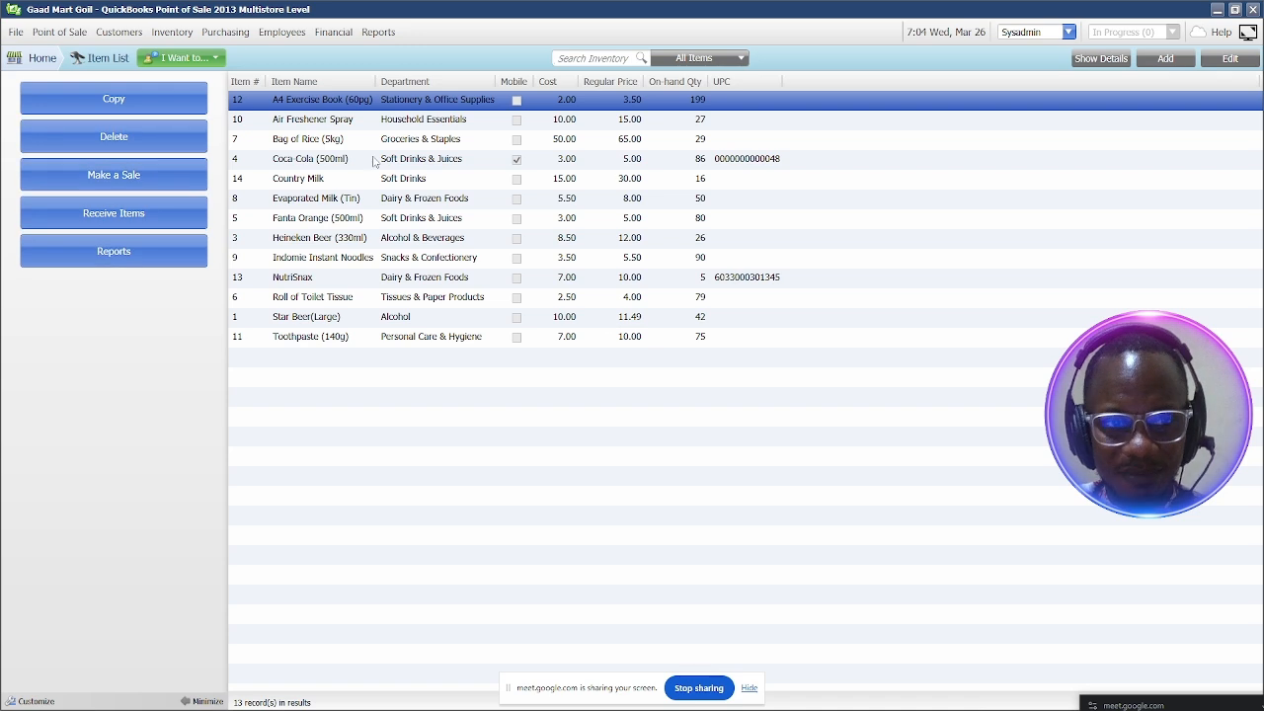
left_click(45, 65)
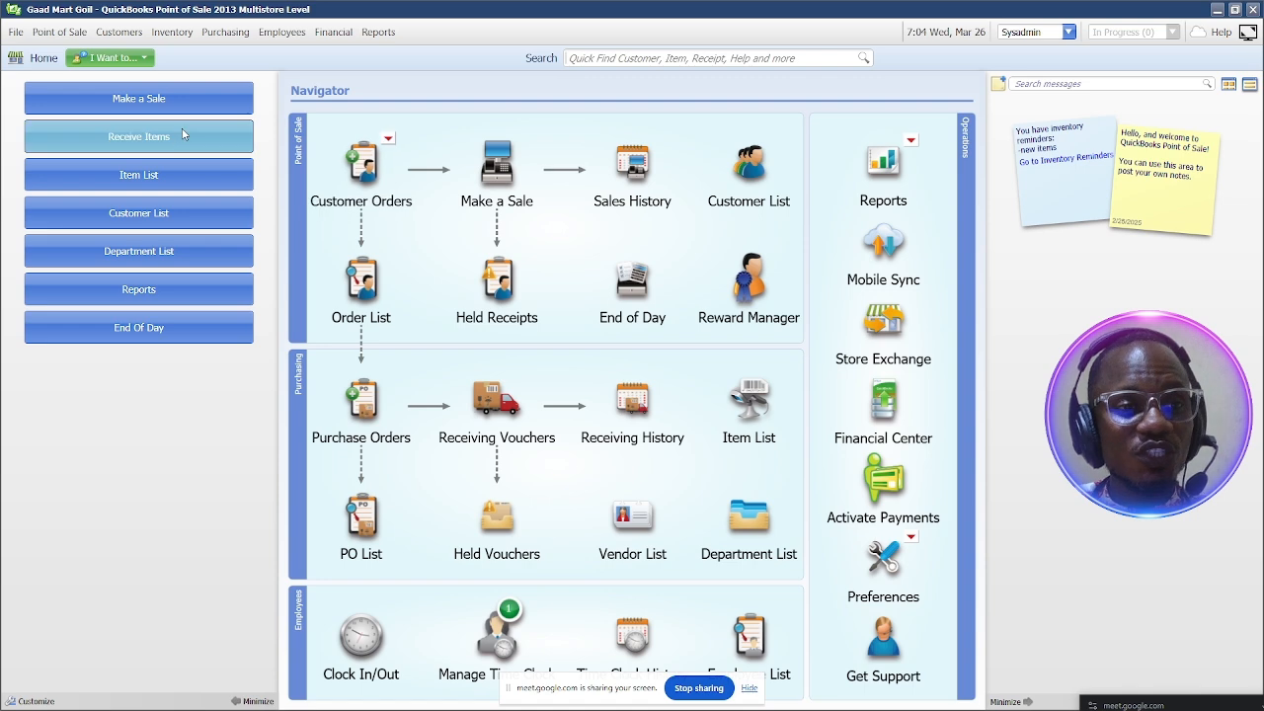
left_click(137, 179)
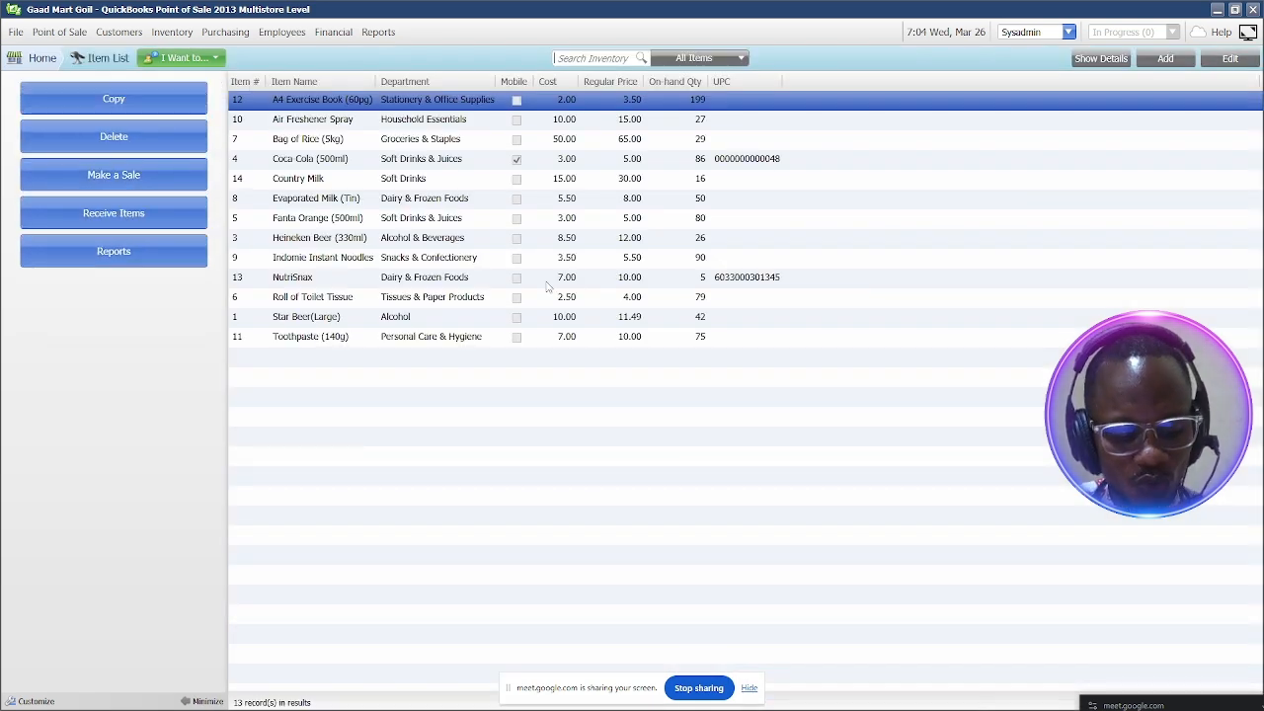
Step: Select Toothpaste, Star Beer, Roll of Toilet Tissue, Indomie Instant Noodles, Heineken Beer, Fanta Orange and Evaporated Milk, and deselect A4 Exercise Book
left_click(416, 340, "ctrl")
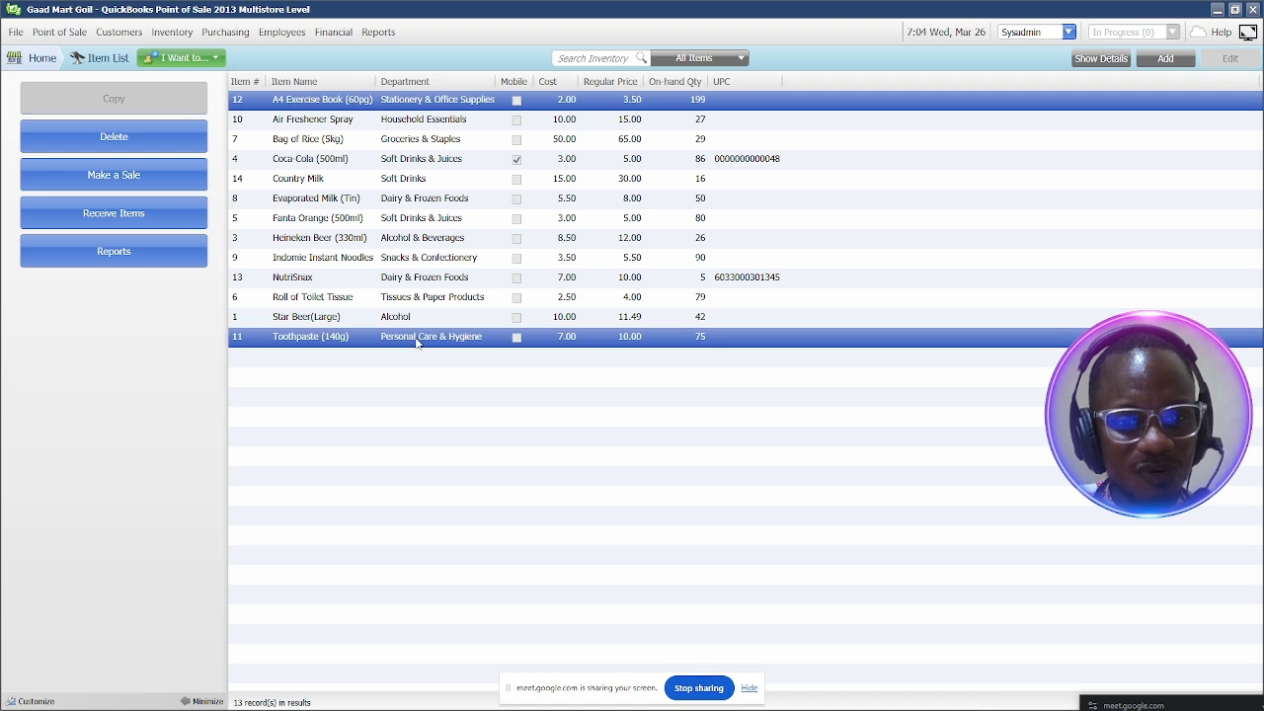
left_click(403, 320, "ctrl")
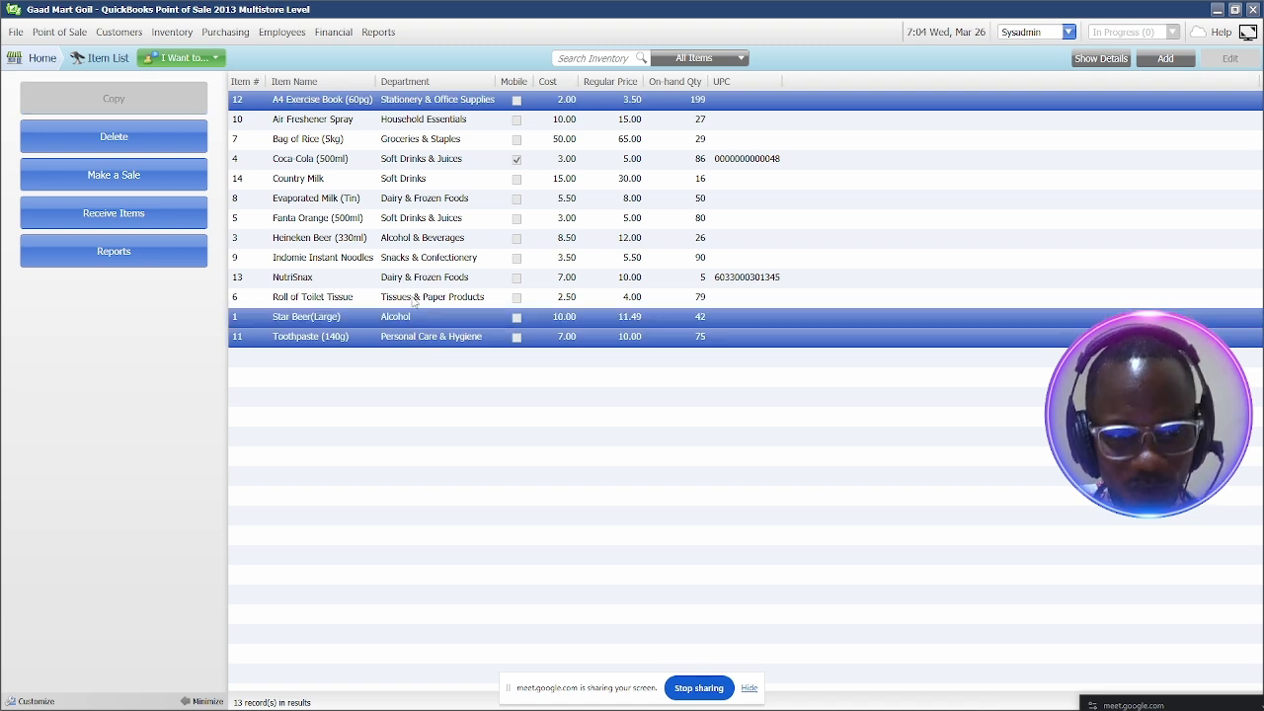
left_click(412, 299, "ctrl")
left_click(416, 109, "ctrl")
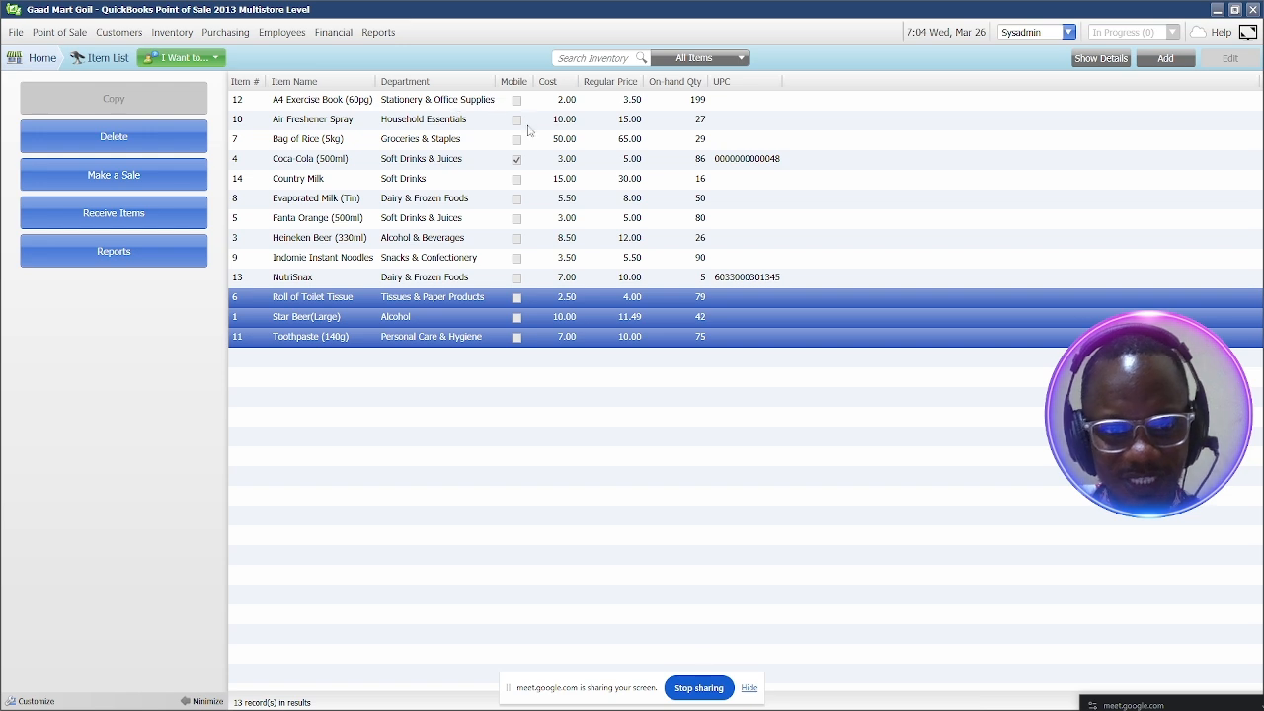
left_click(443, 260, "ctrl")
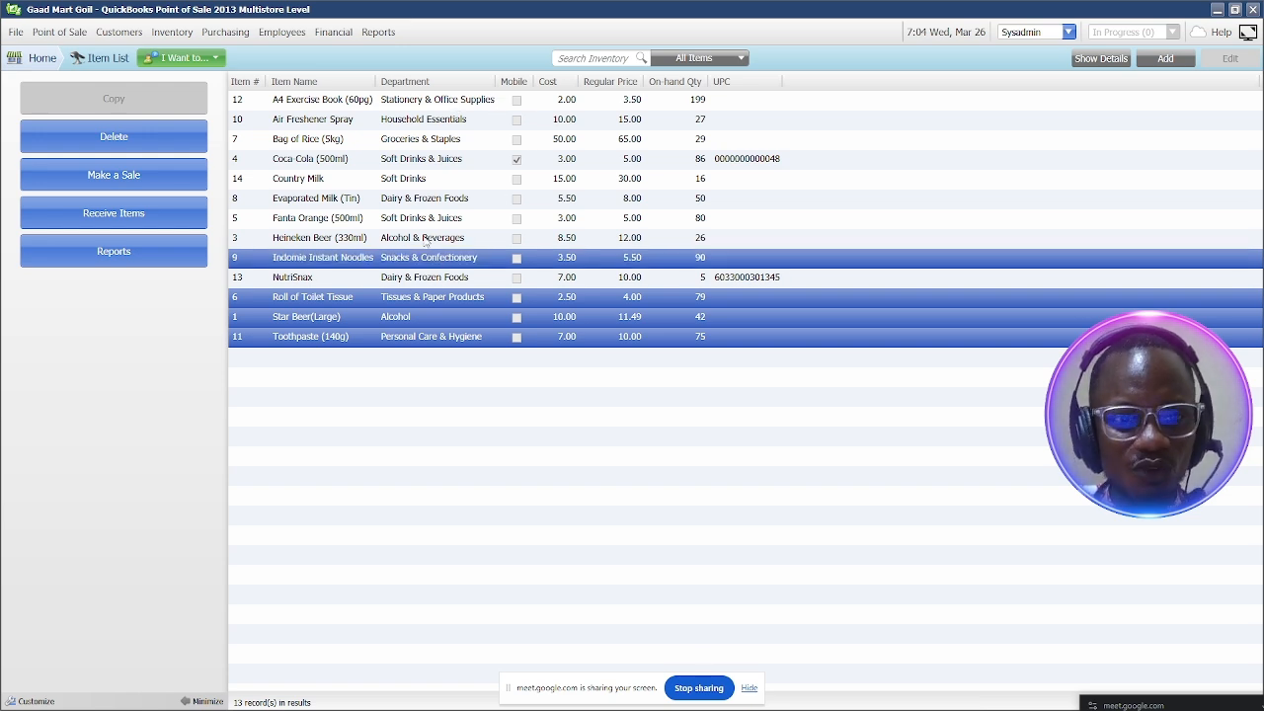
left_click(426, 239, "ctrl")
left_click(421, 221, "ctrl")
left_click(427, 203, "ctrl")
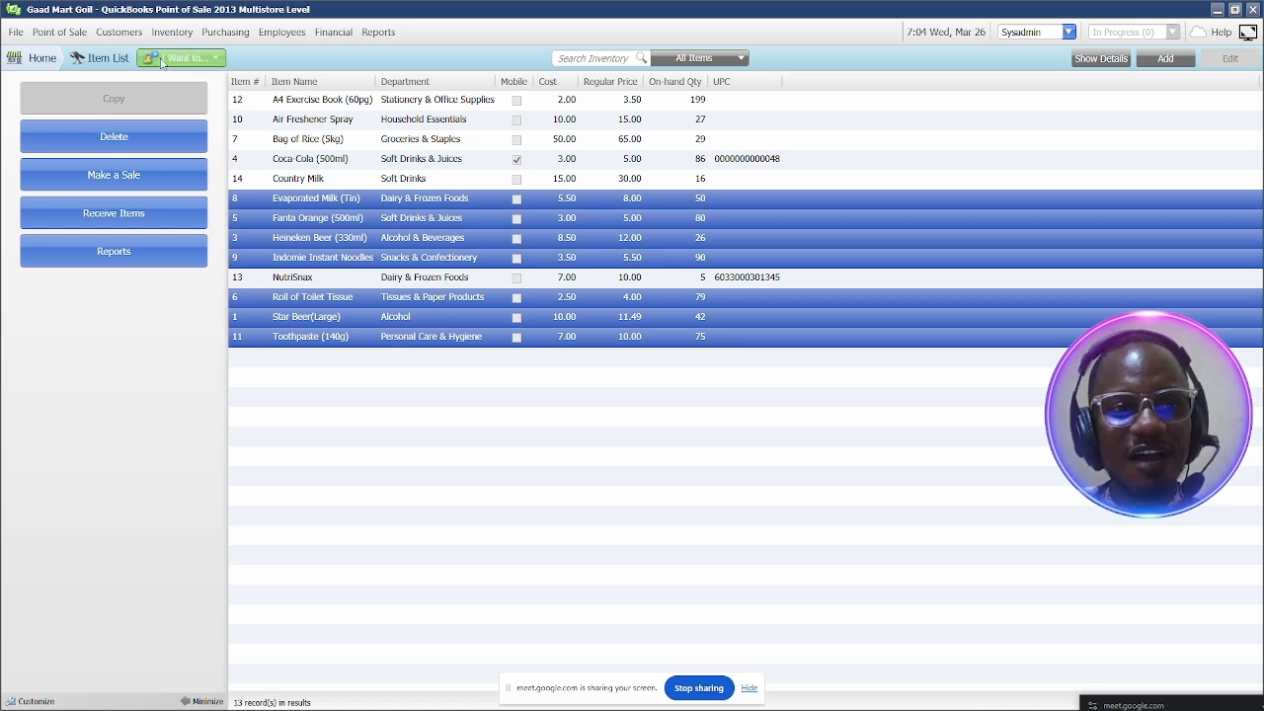
Step: Preview tags for only the selected items in on-hand quantities, starting at column 1, row 1
left_click(211, 58)
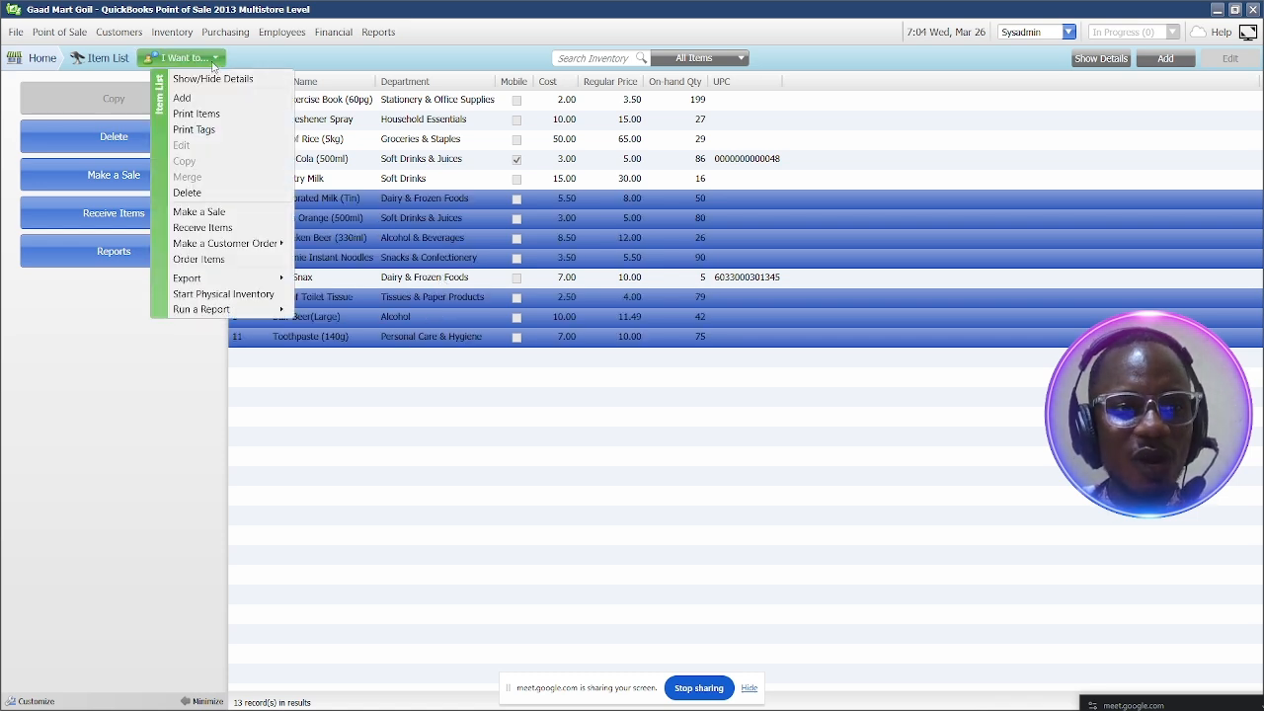
left_click(185, 133)
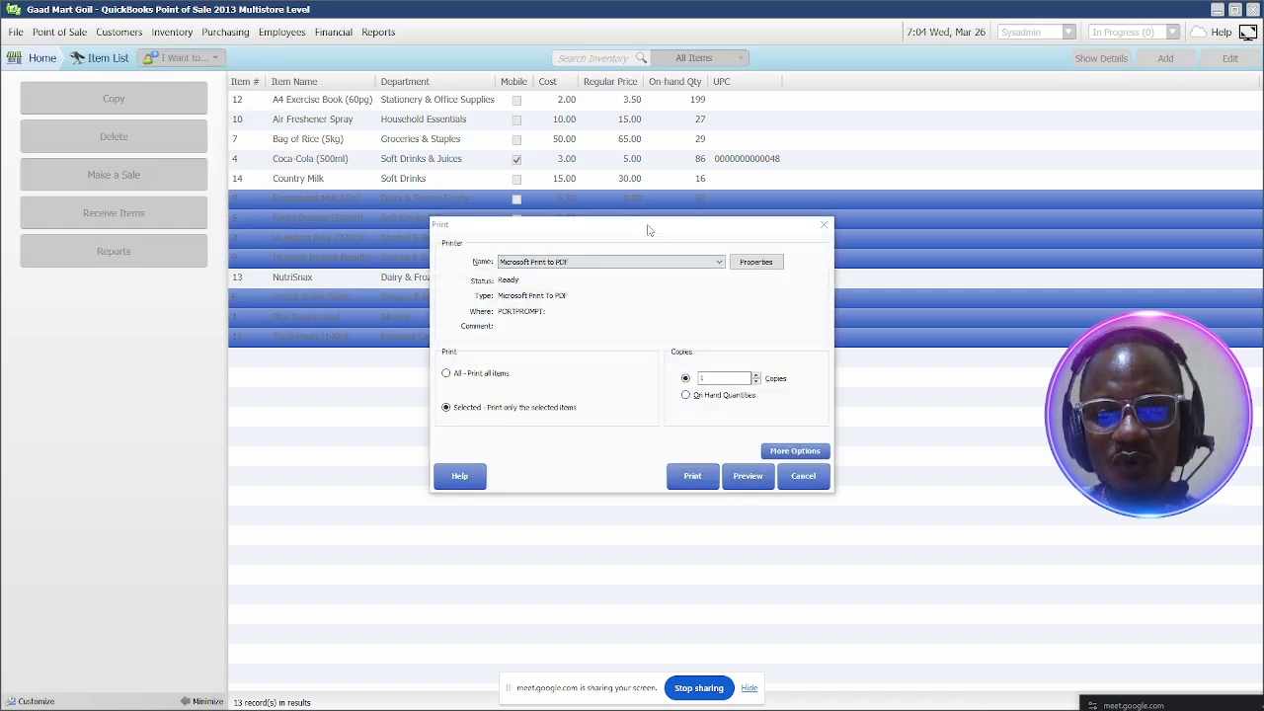
left_click_drag(644, 229, 808, 408)
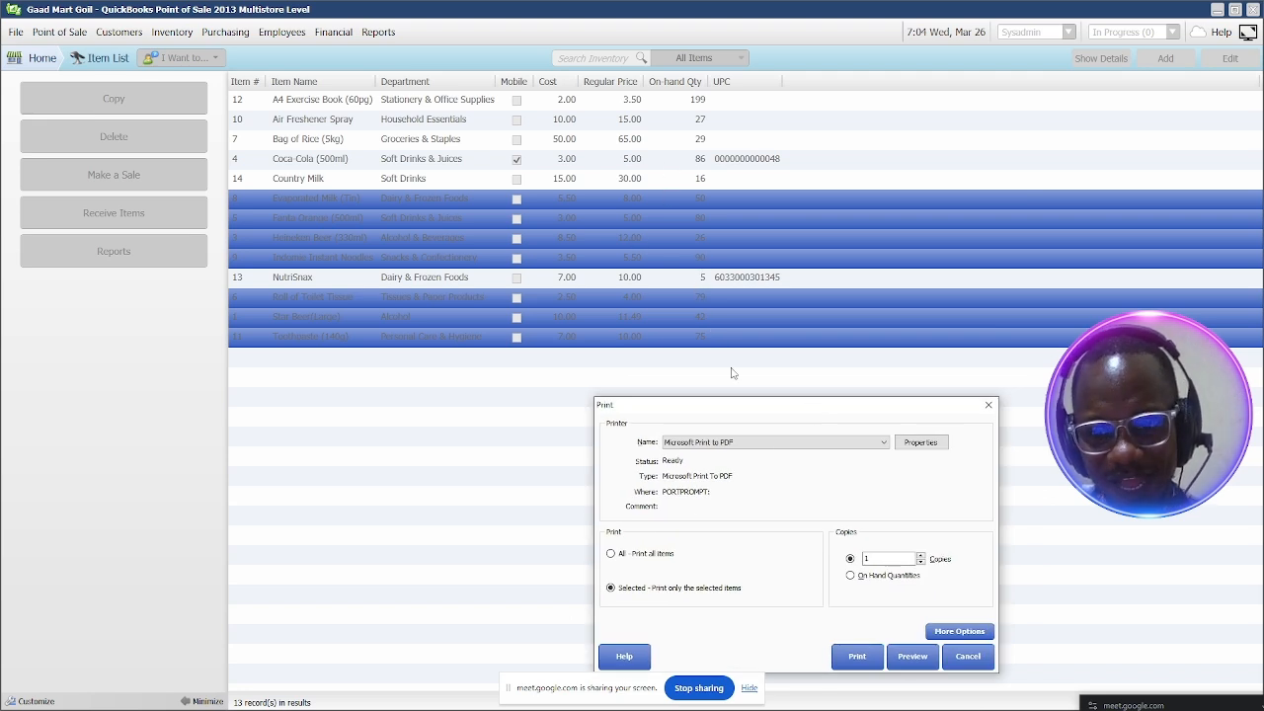
left_click_drag(812, 410, 820, 374)
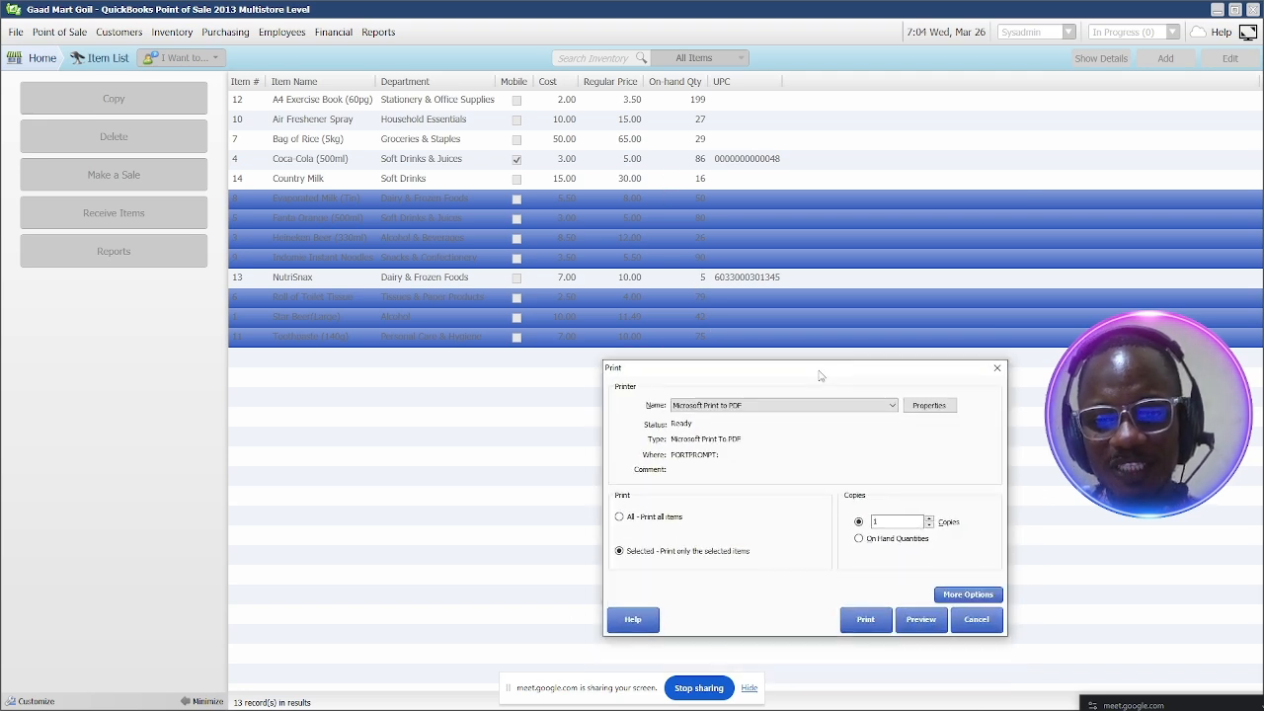
left_click(876, 542)
left_click(915, 620)
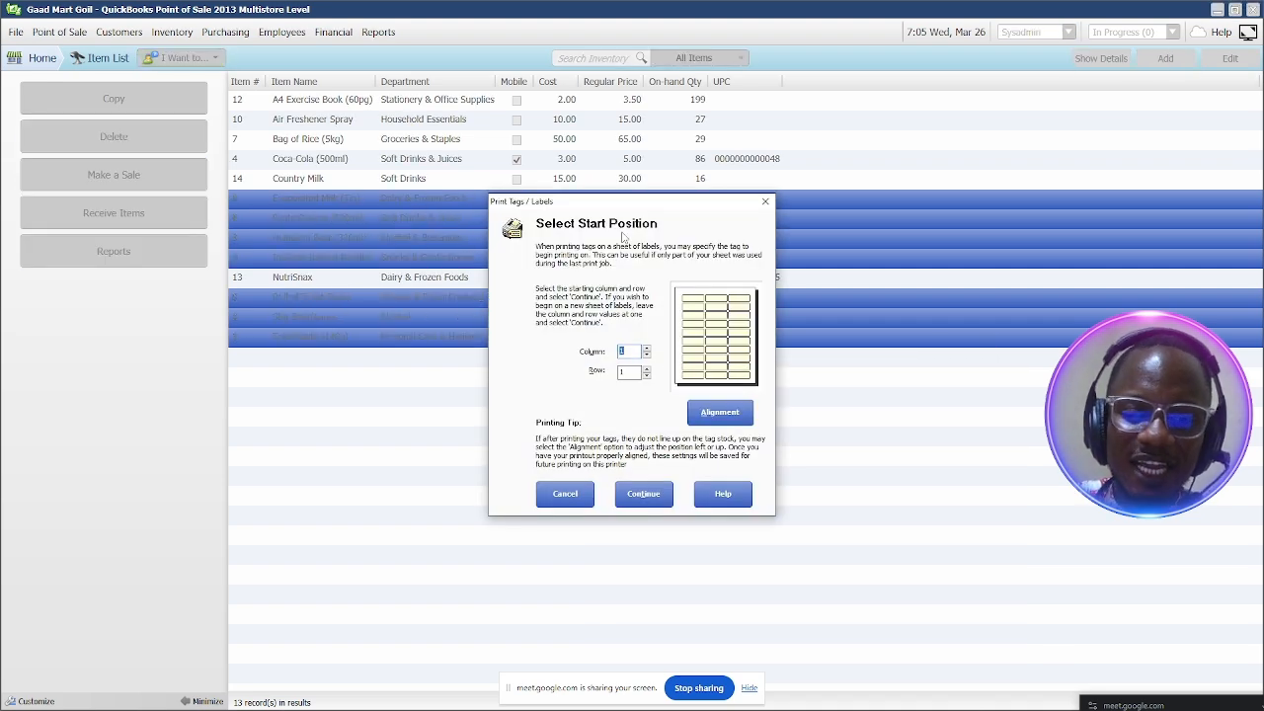
left_click(637, 501)
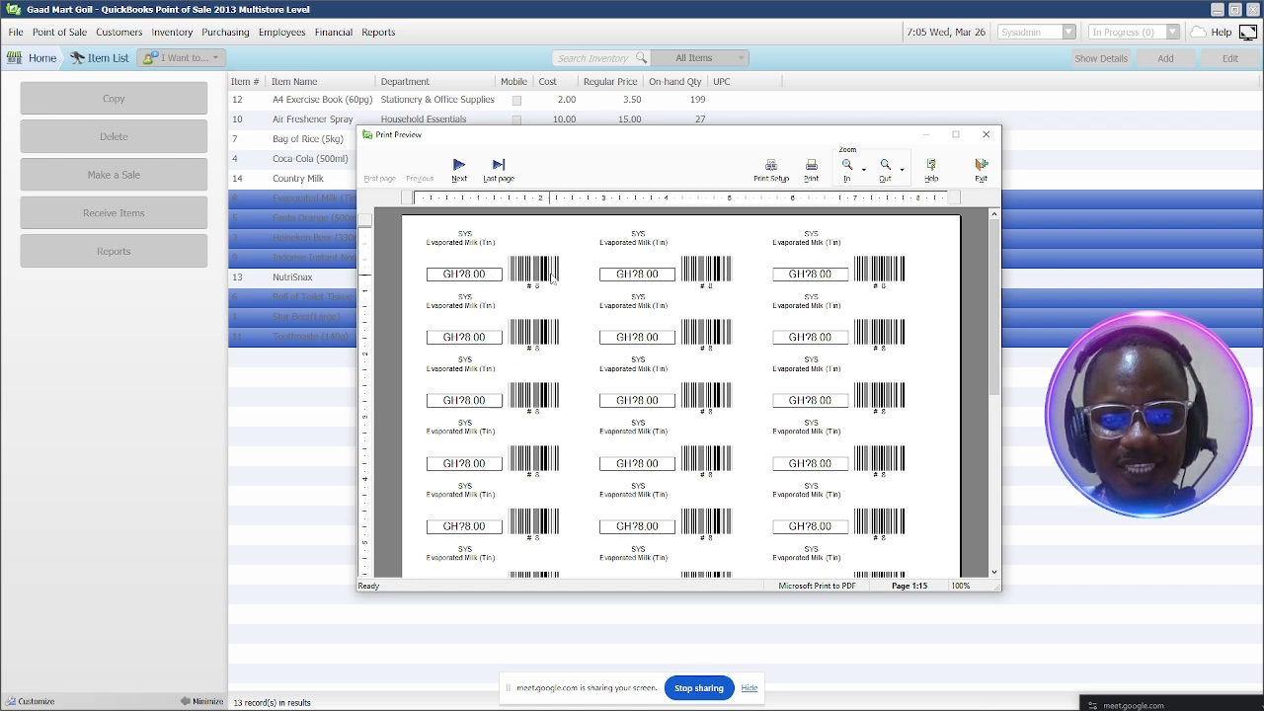
Step: Look through the Evaporated Milk barcode tags on the first preview page and close the preview
scroll(750, 360, "down", 2)
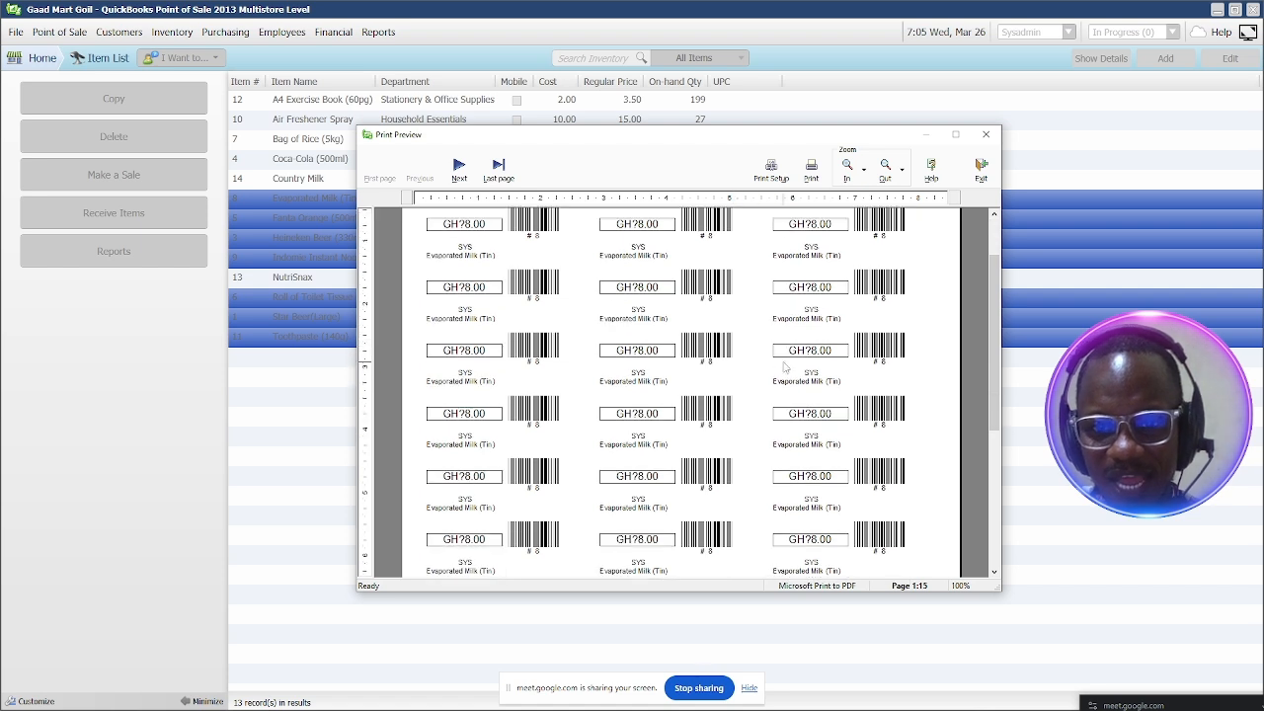
scroll(784, 366, "down", 2)
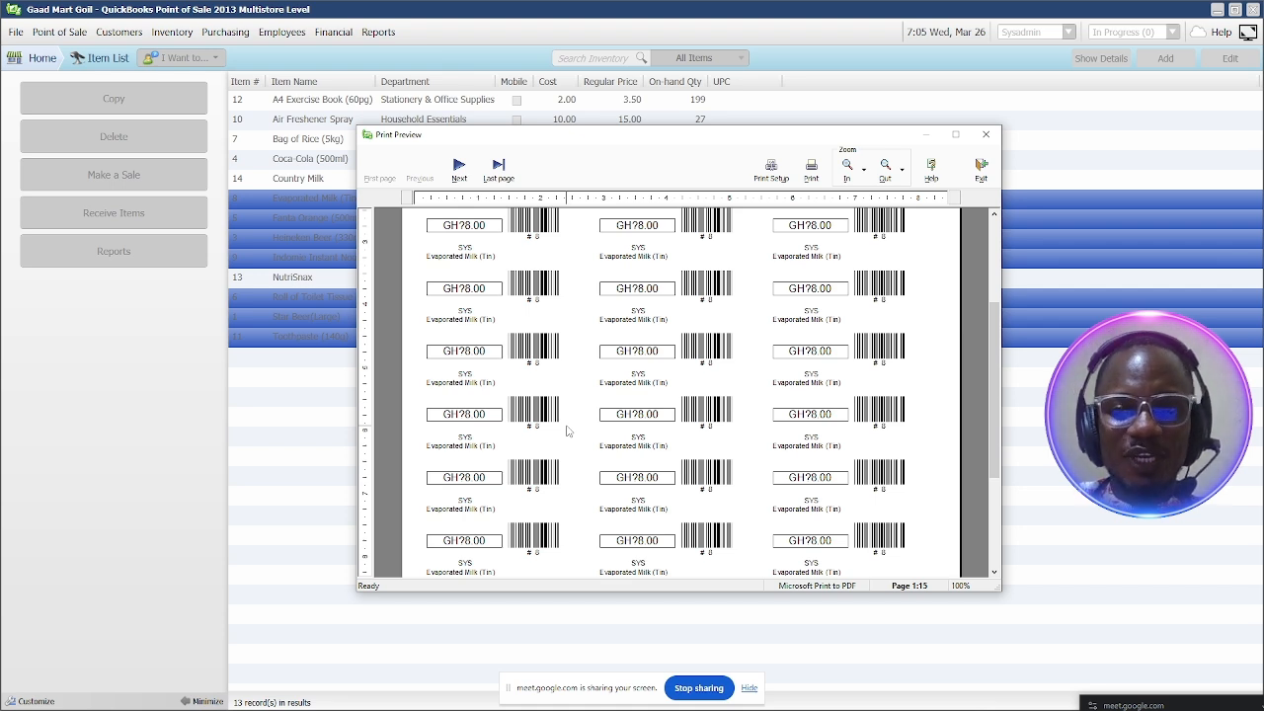
left_click(984, 135)
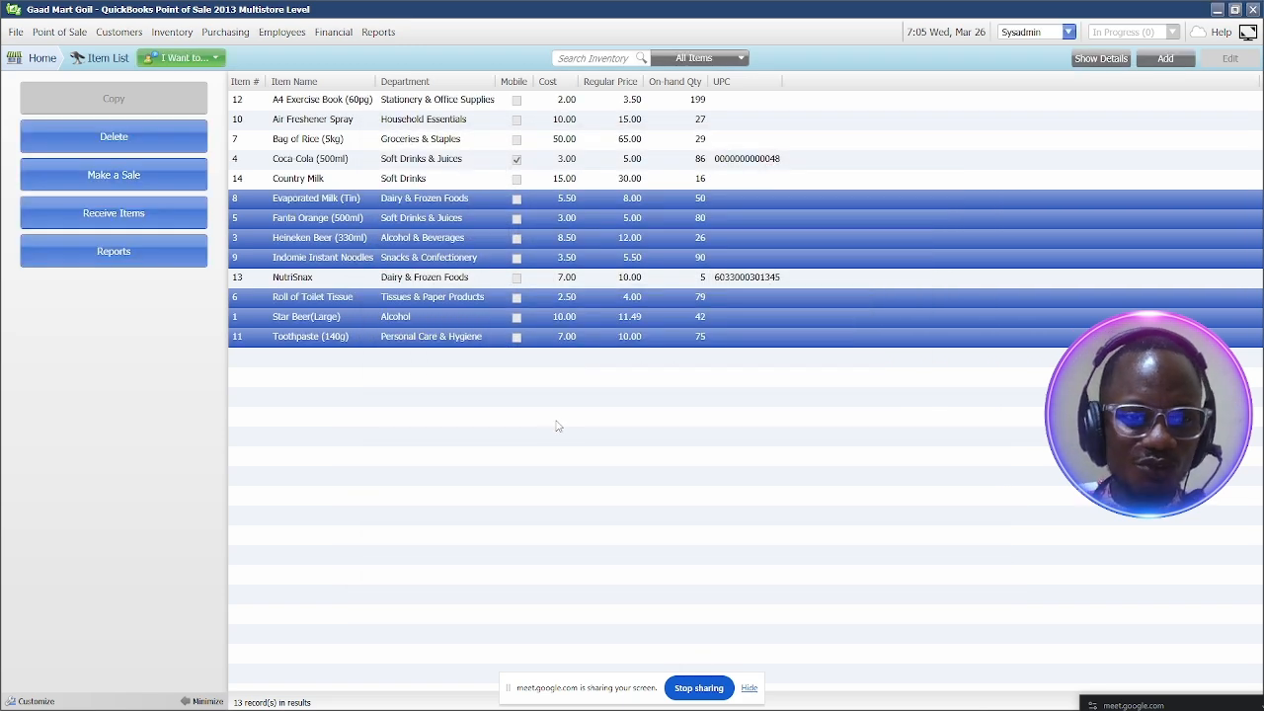